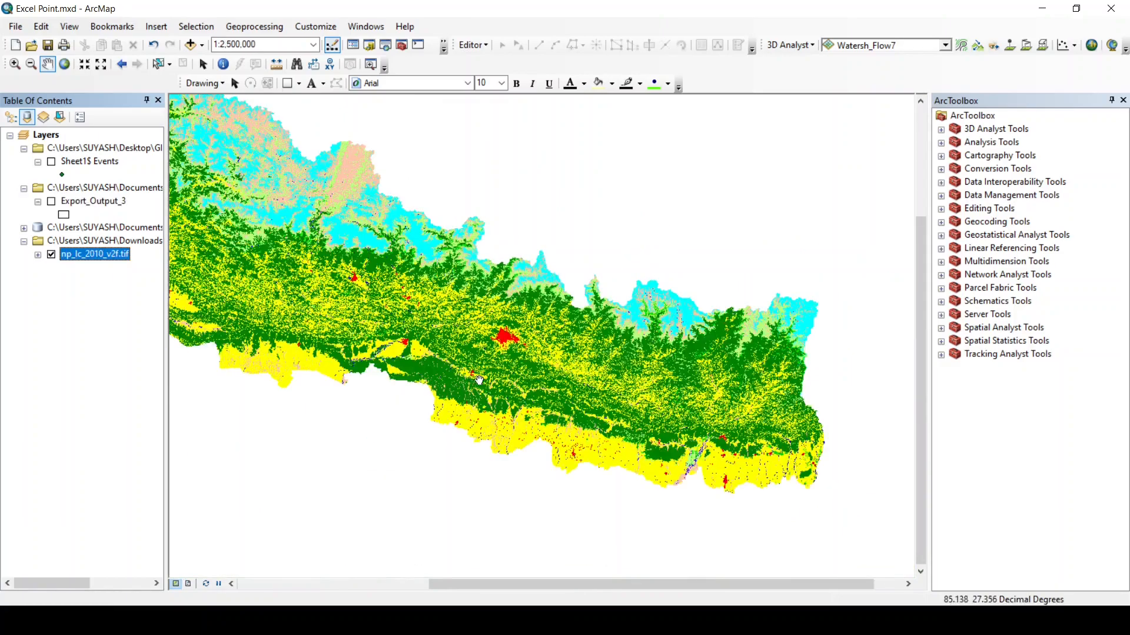
Examine the land cover classes and their colours in the symbology of the np_lc_2010_v2f.tif layer
{"action": "left_click_drag", "start_coordinate": [470, 362], "coordinate": [556, 408]}
{"action": "left_click_drag", "start_coordinate": [512, 352], "coordinate": [544, 335]}
{"action": "right_click", "coordinate": [86, 261]}
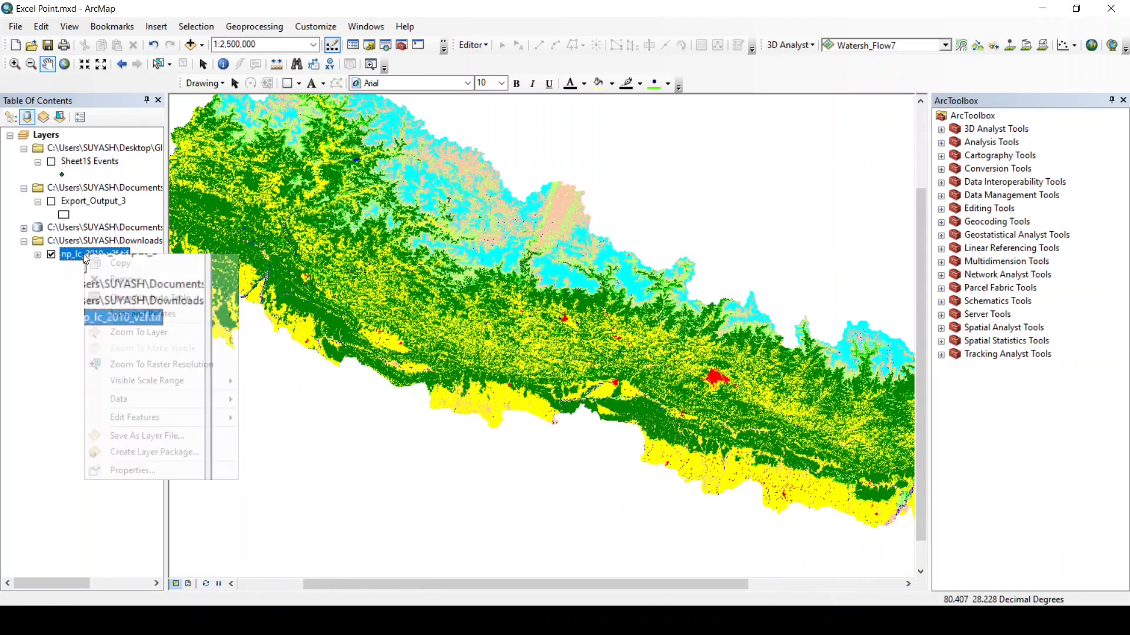
{"action": "left_click", "coordinate": [137, 472]}
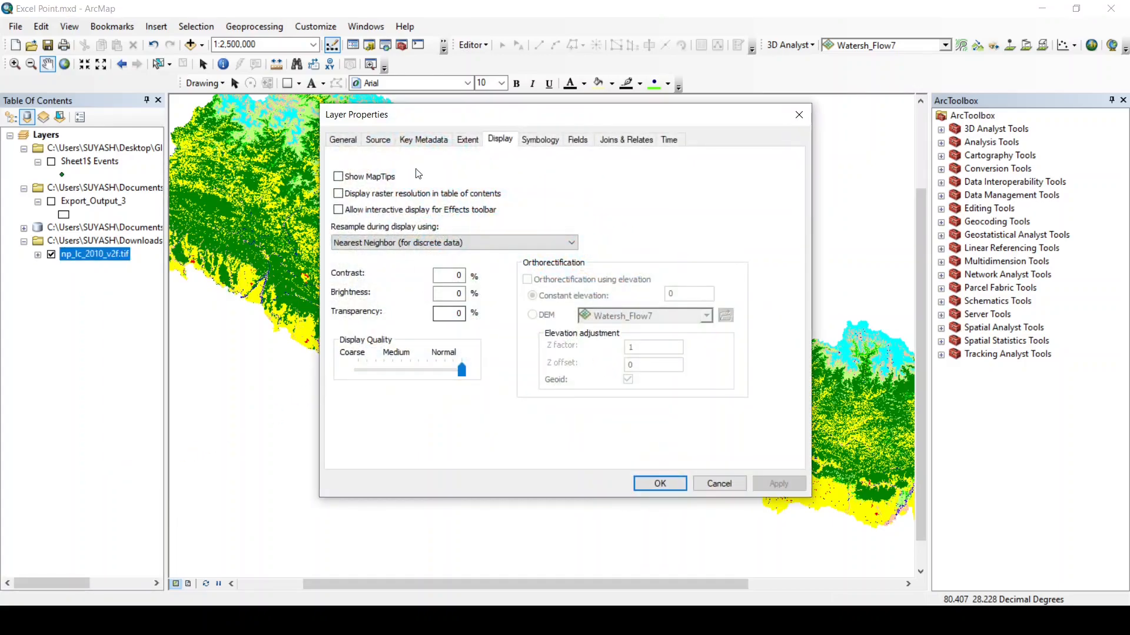
{"action": "left_click", "coordinate": [540, 140]}
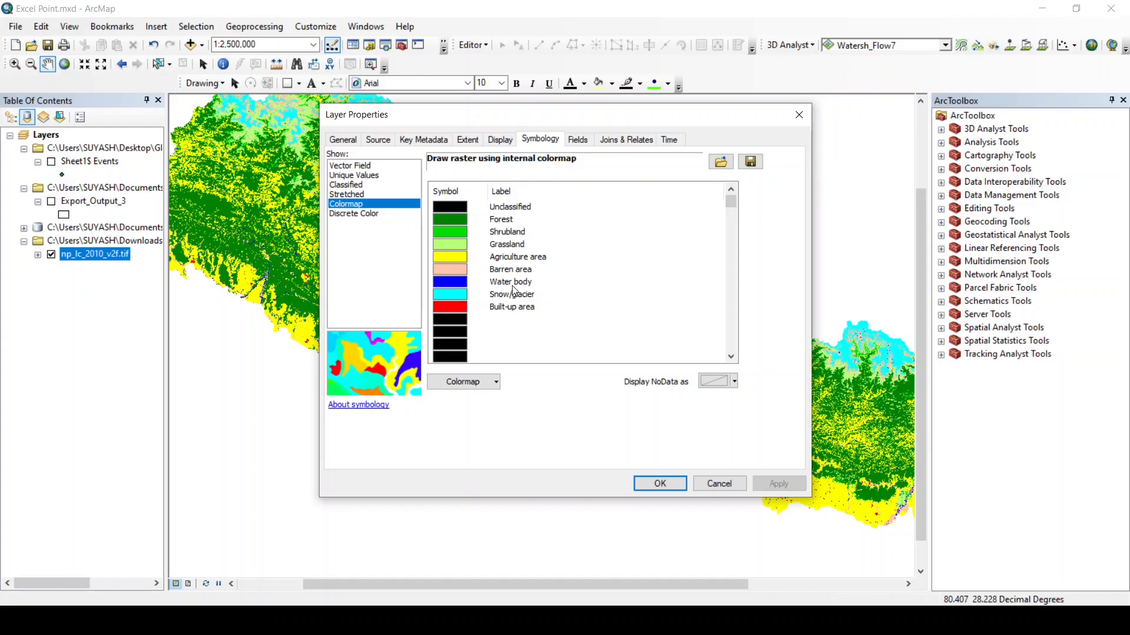
{"action": "left_click", "coordinate": [659, 484]}
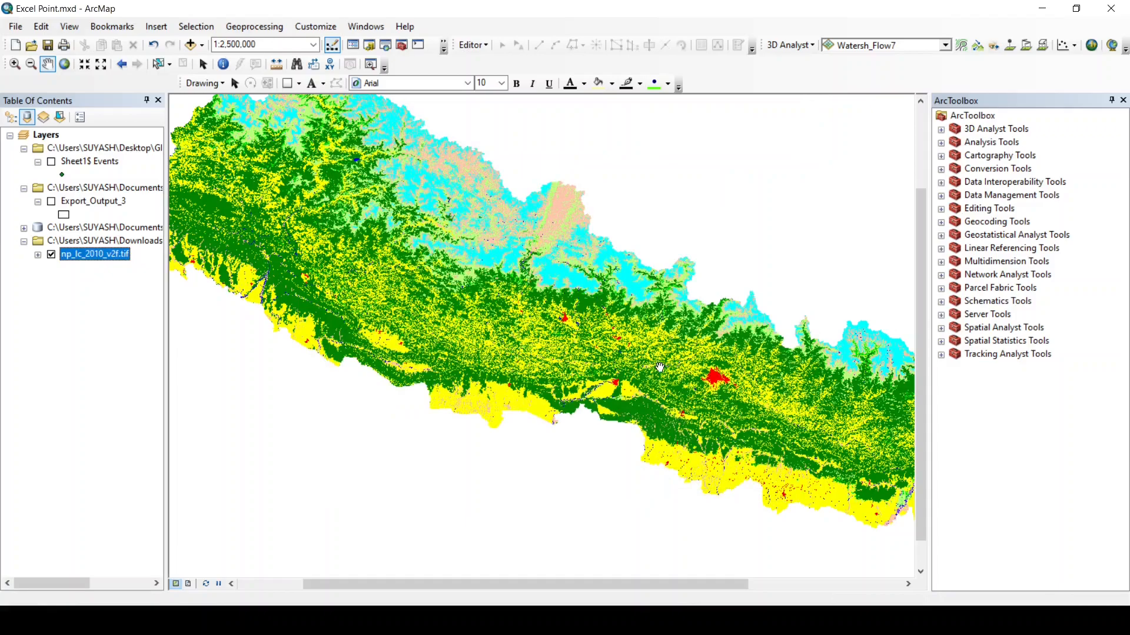
Show the Export_Output_3 watershed boundary over the land cover raster and bring it into close view
{"action": "left_click_drag", "start_coordinate": [660, 487], "coordinate": [616, 514]}
{"action": "left_click_drag", "start_coordinate": [733, 412], "coordinate": [666, 399]}
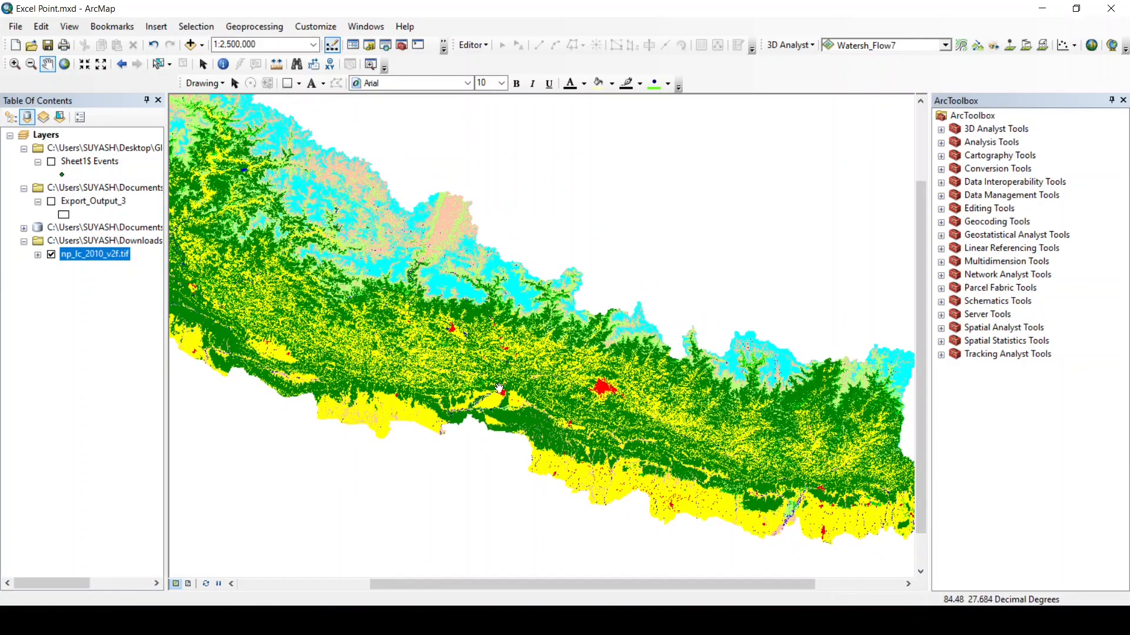
{"action": "left_click", "coordinate": [51, 202]}
{"action": "scroll", "coordinate": [675, 343], "scroll_direction": "up", "scroll_amount": 2}
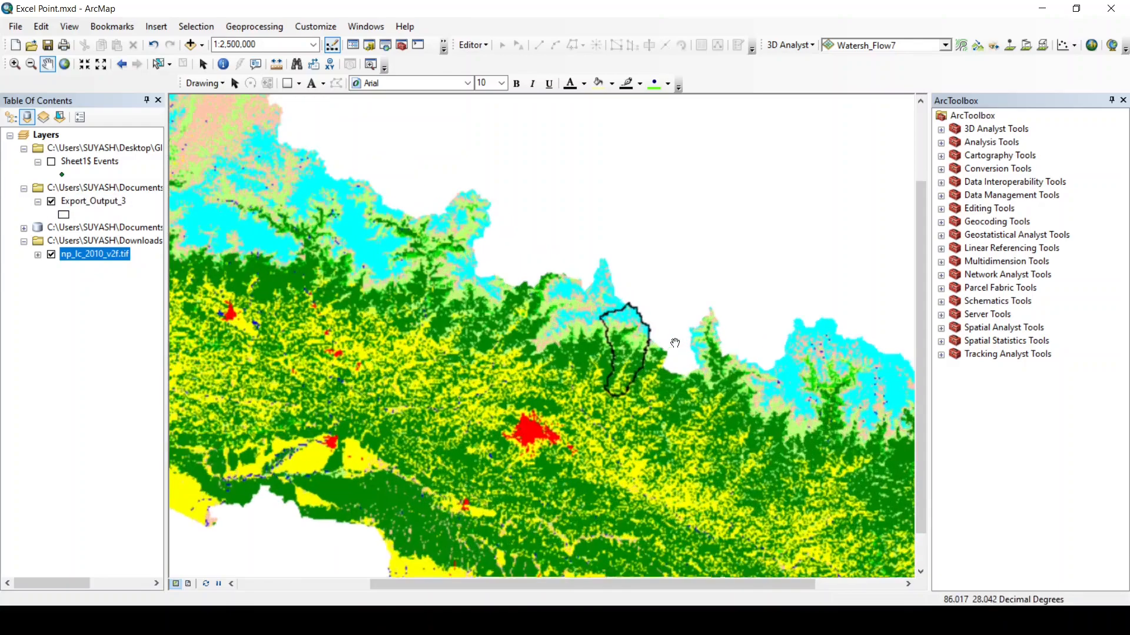
{"action": "scroll", "coordinate": [621, 354], "scroll_direction": "up", "scroll_amount": 4}
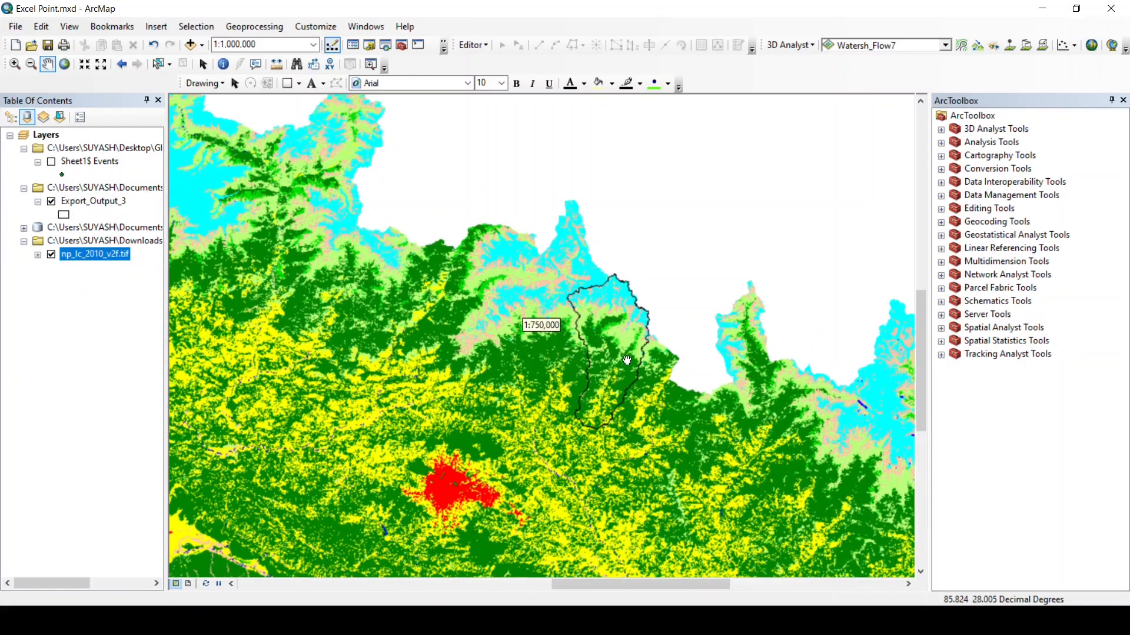
{"action": "scroll", "coordinate": [627, 359], "scroll_direction": "up", "scroll_amount": 2}
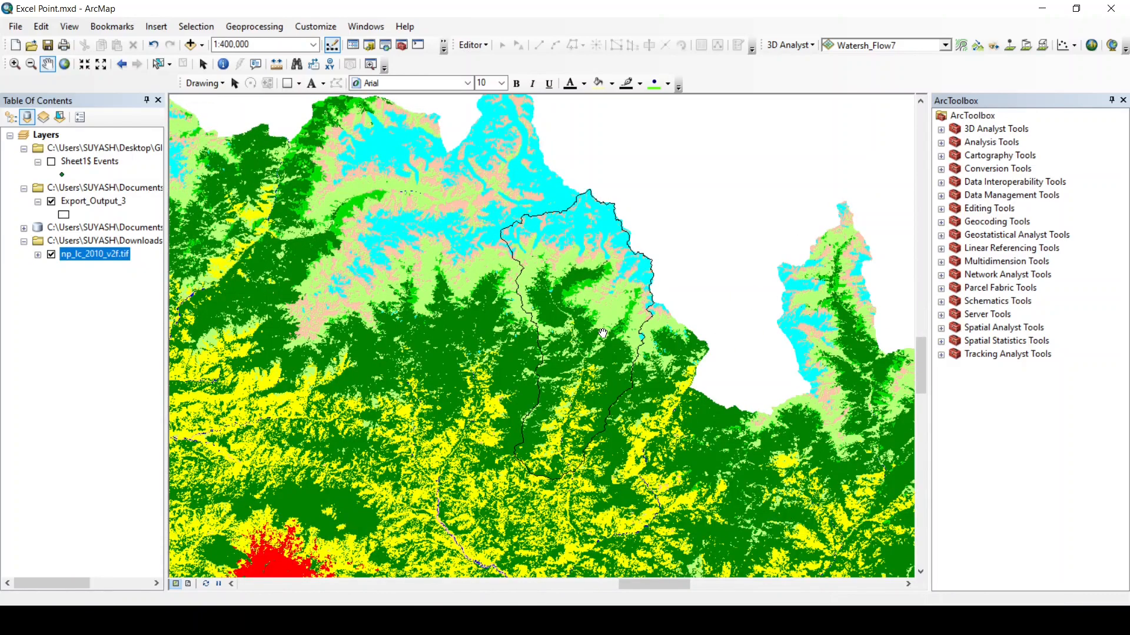
{"action": "left_click_drag", "start_coordinate": [603, 333], "coordinate": [566, 317]}
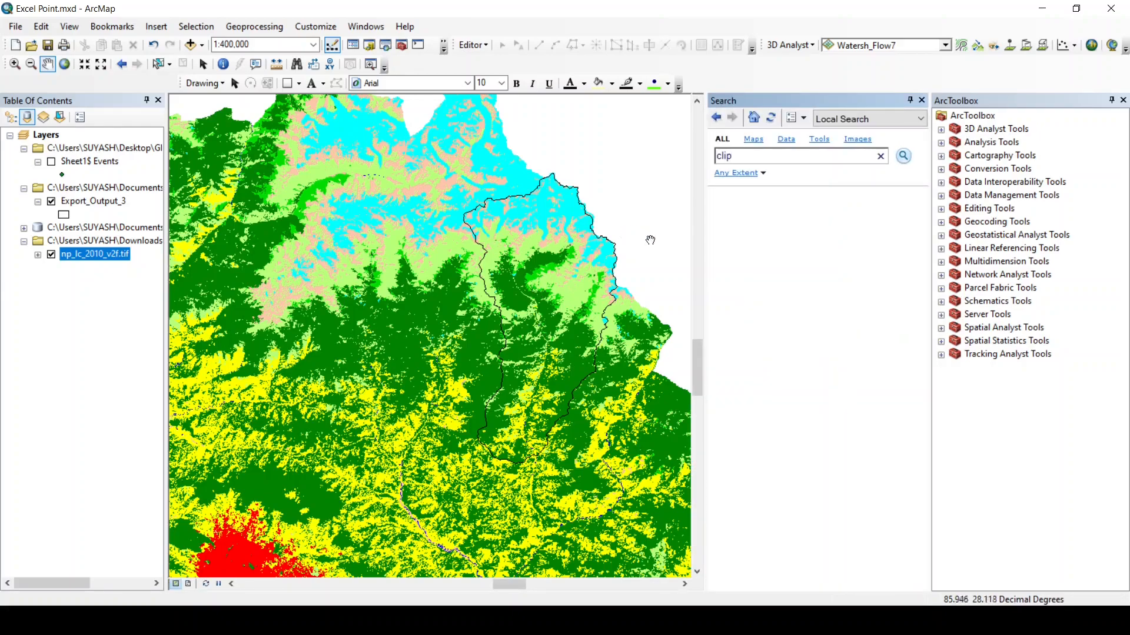
Search for "clip", open the Data Management Clip tool and set np_lc_2010_v2f.tif as the input raster
{"action": "key", "text": "Return"}
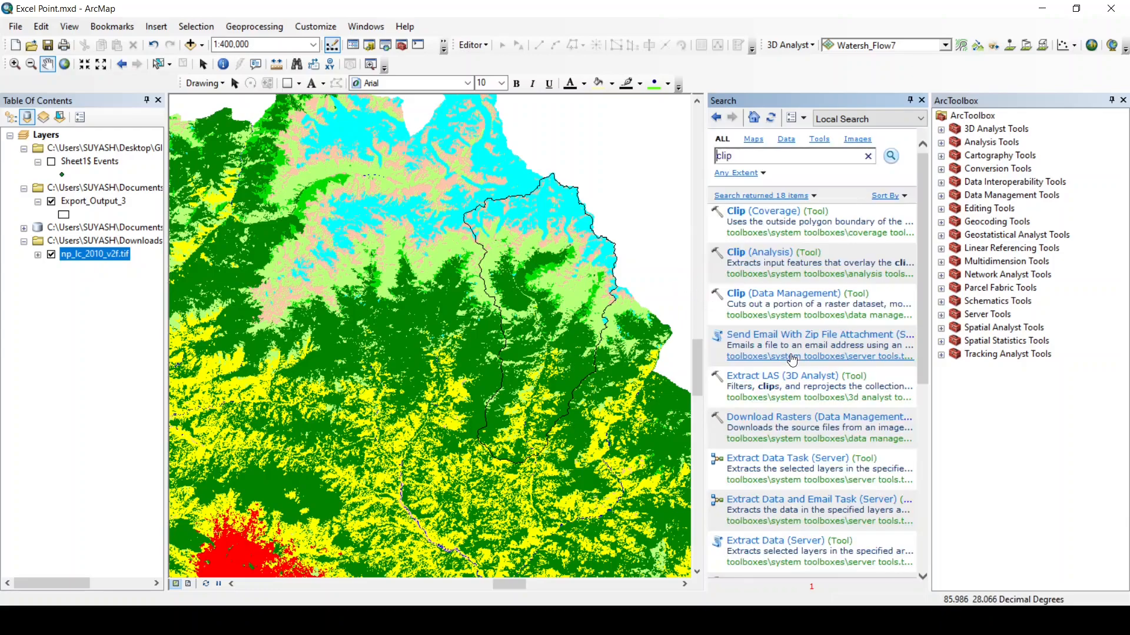
{"action": "left_click", "coordinate": [777, 293]}
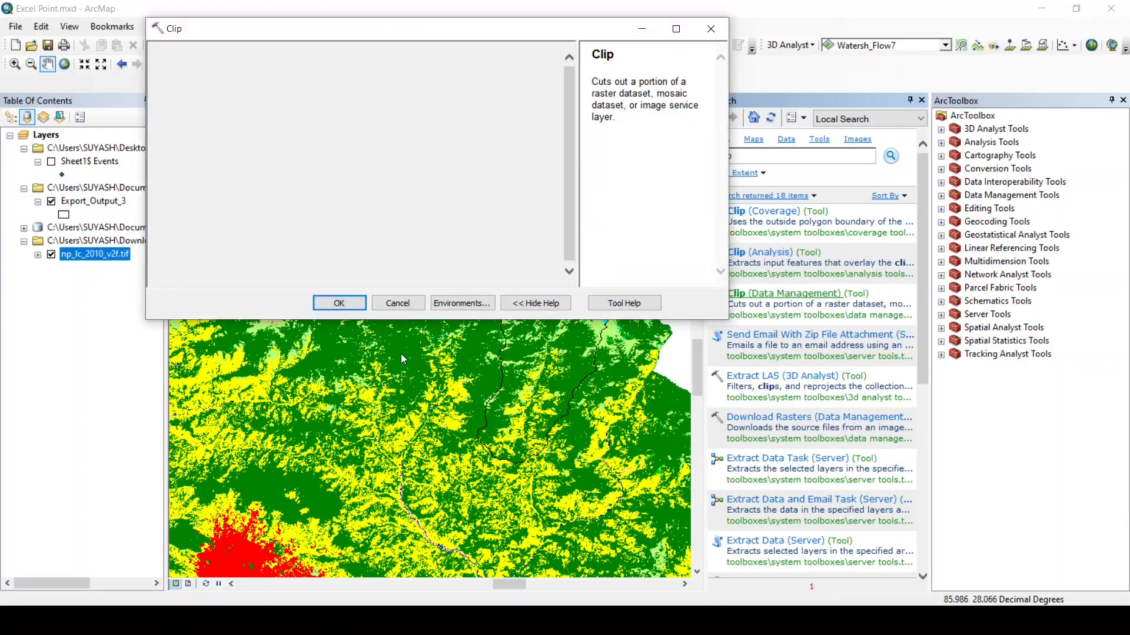
{"action": "left_click", "coordinate": [523, 71]}
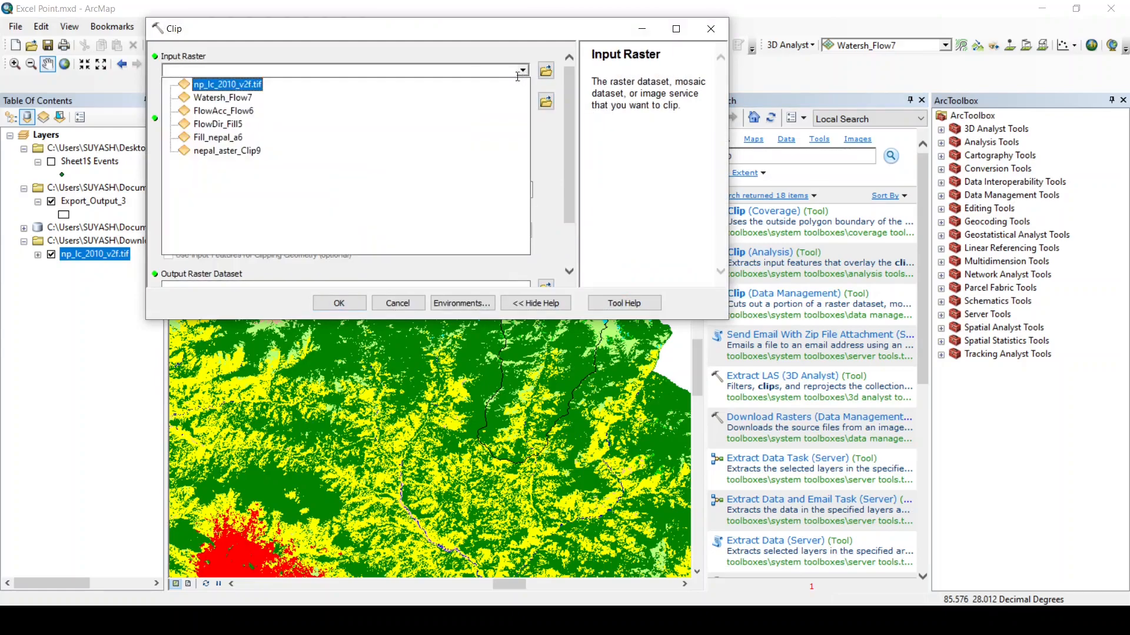
{"action": "left_click", "coordinate": [231, 86]}
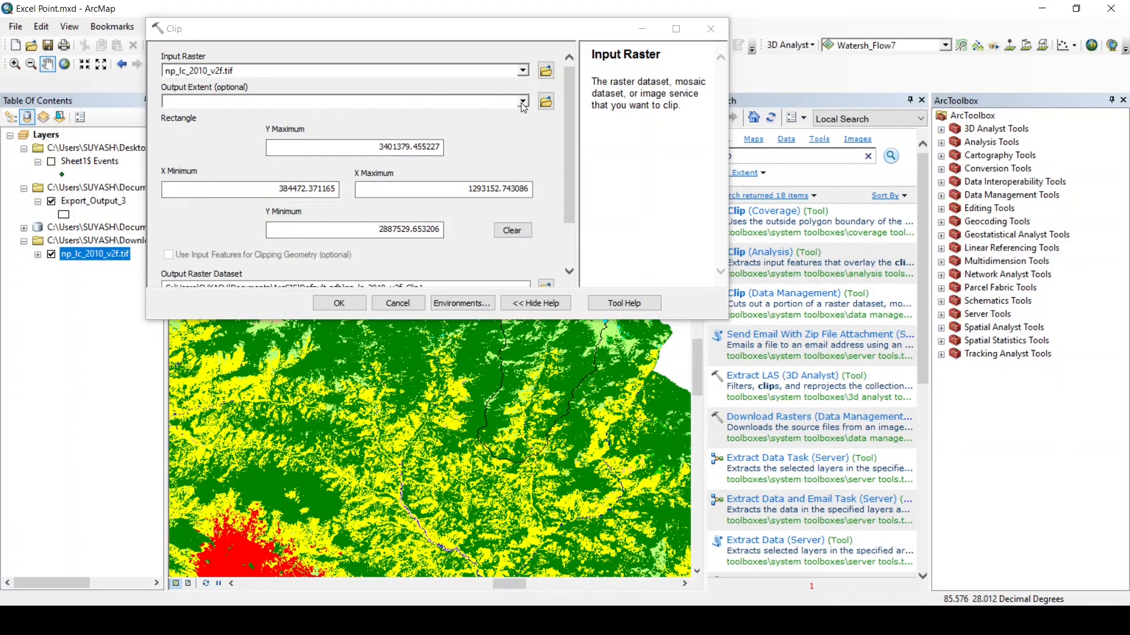
Set Export_Output_3 as the output extent, use its features as the clipping geometry, and run the clip
{"action": "left_click", "coordinate": [522, 105]}
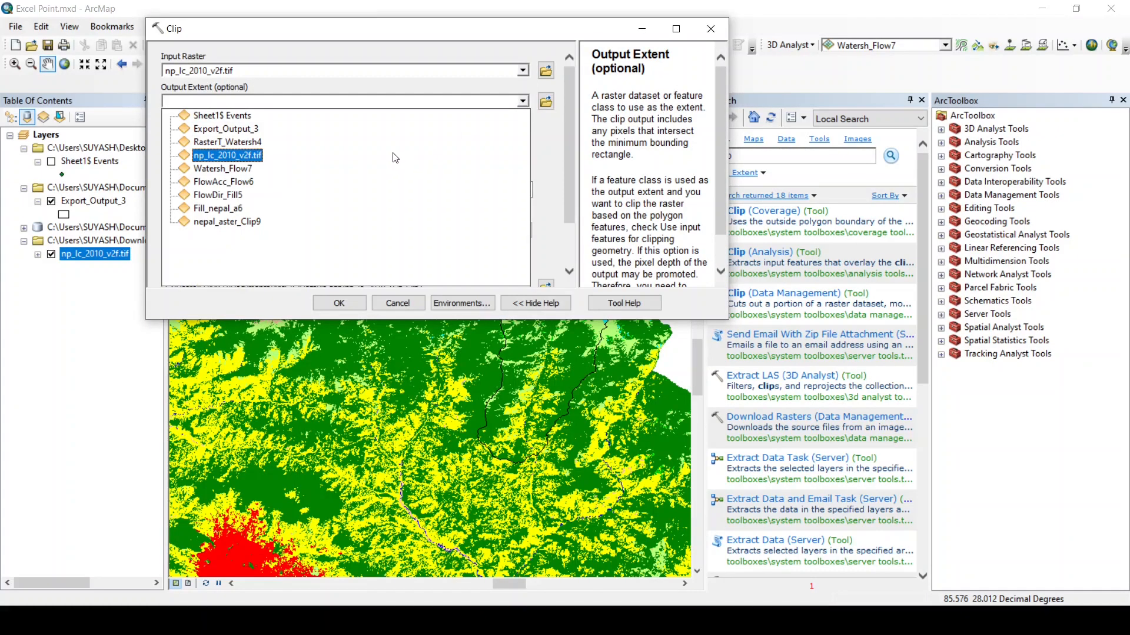
{"action": "left_click", "coordinate": [252, 128]}
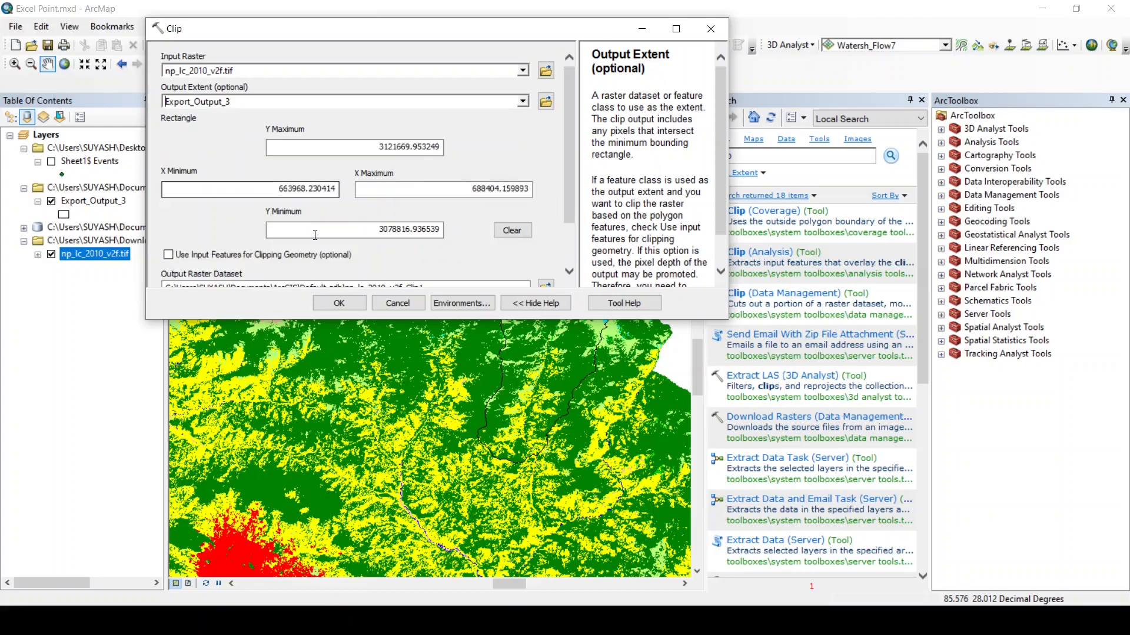
{"action": "scroll", "coordinate": [254, 194], "scroll_direction": "down", "scroll_amount": 1}
{"action": "scroll", "coordinate": [254, 194], "scroll_direction": "down", "scroll_amount": 1}
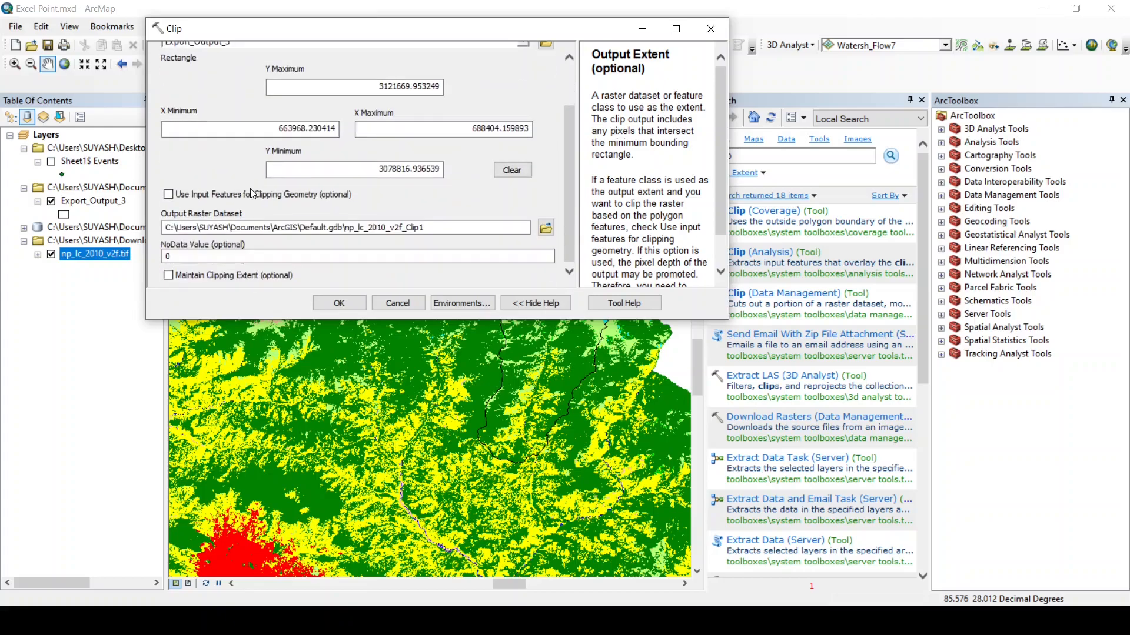
{"action": "left_click", "coordinate": [168, 194]}
{"action": "left_click", "coordinate": [351, 302]}
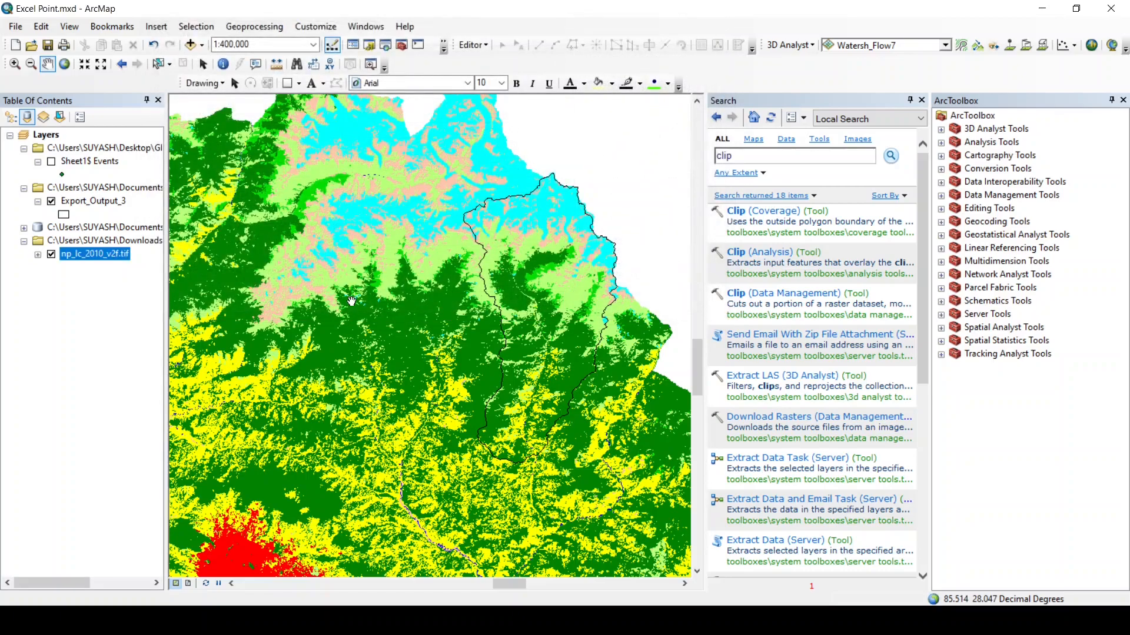
Compare the clipped raster with the original land cover, and remove the np_lc_2010_v2f.tif layer from the map
{"action": "scroll", "coordinate": [541, 318], "scroll_direction": "up", "scroll_amount": 1}
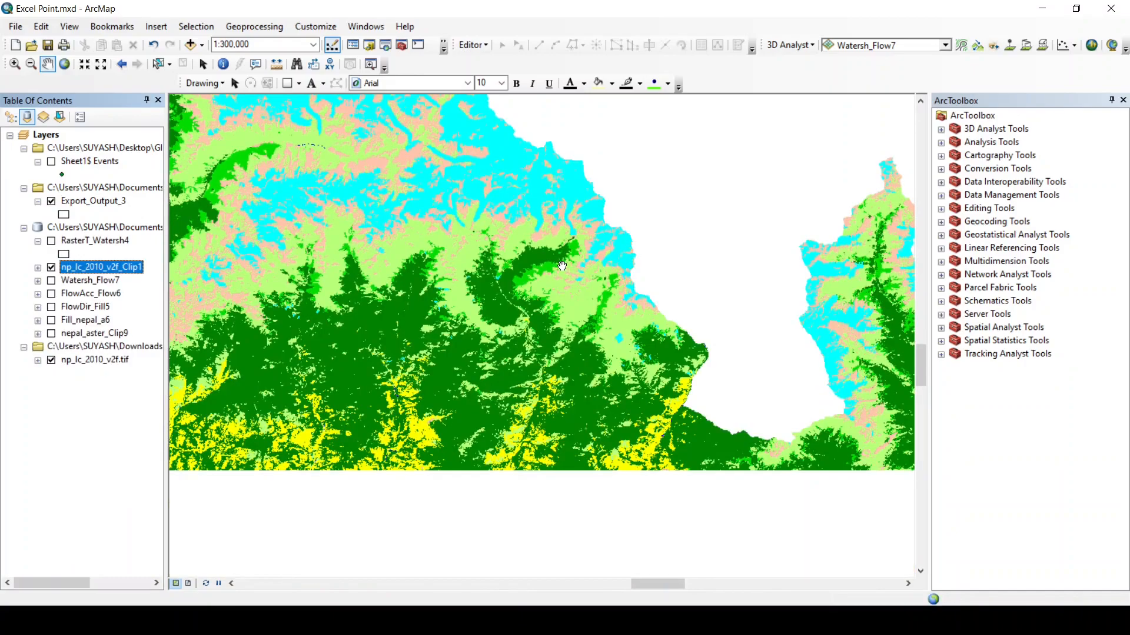
{"action": "left_click", "coordinate": [51, 360]}
{"action": "left_click", "coordinate": [52, 361]}
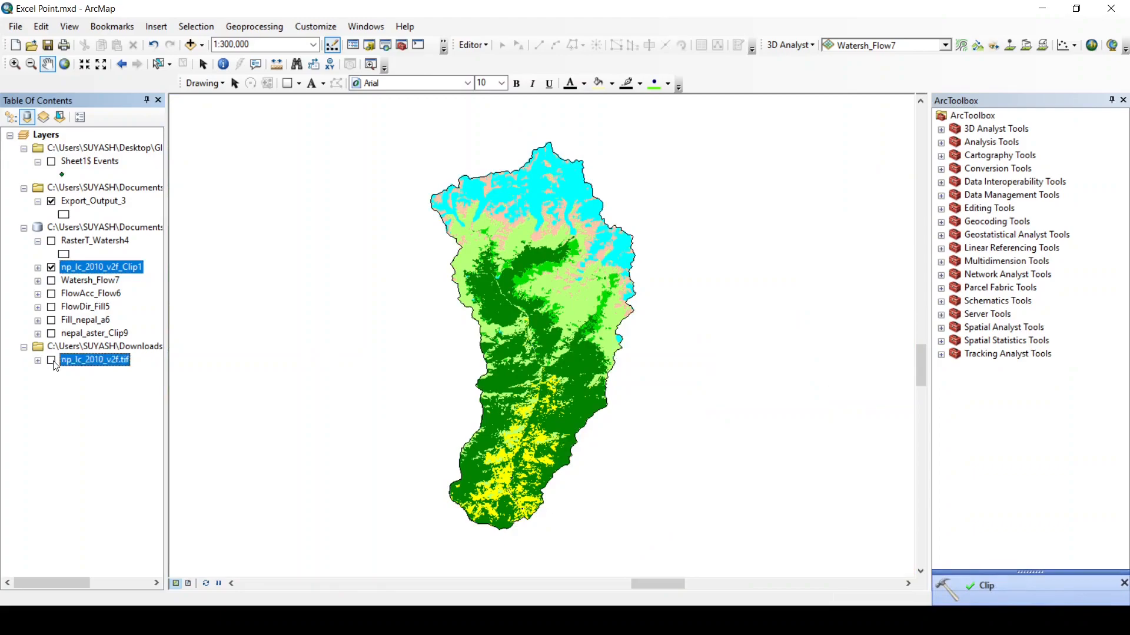
{"action": "right_click", "coordinate": [84, 364]}
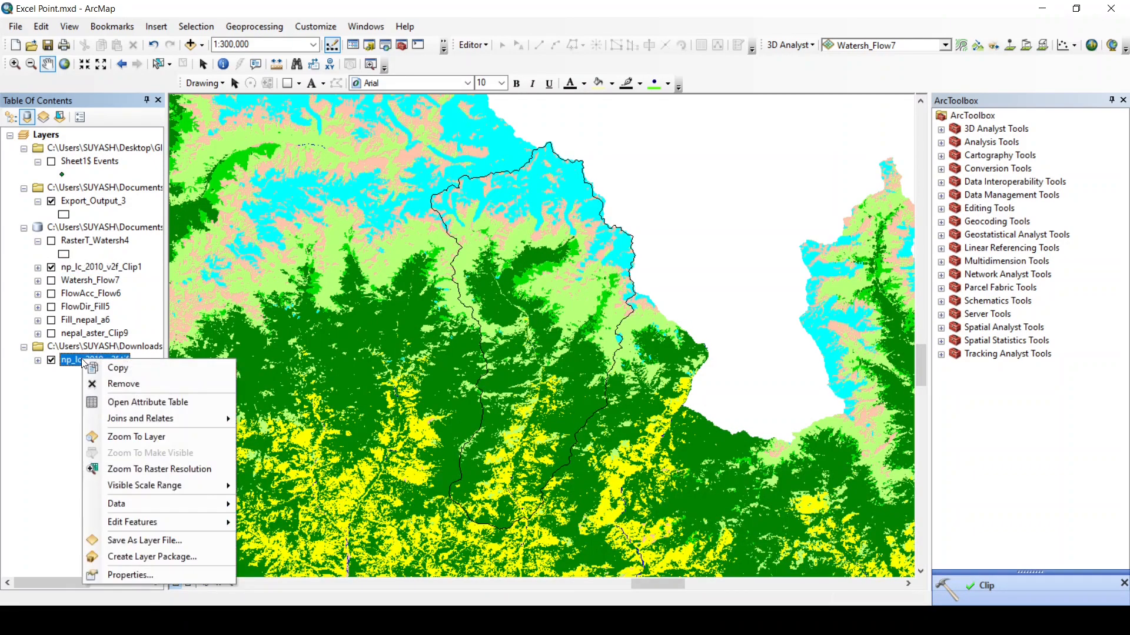
{"action": "left_click", "coordinate": [128, 384]}
{"action": "left_click_drag", "start_coordinate": [485, 499], "coordinate": [449, 521]}
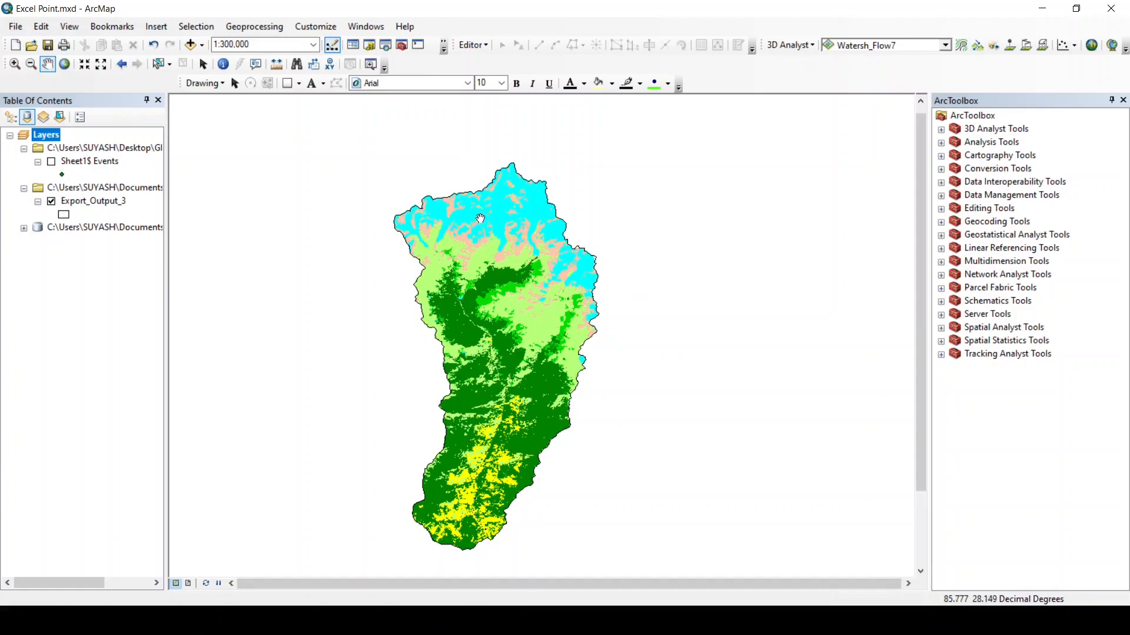
{"action": "left_click_drag", "start_coordinate": [512, 411], "coordinate": [541, 409]}
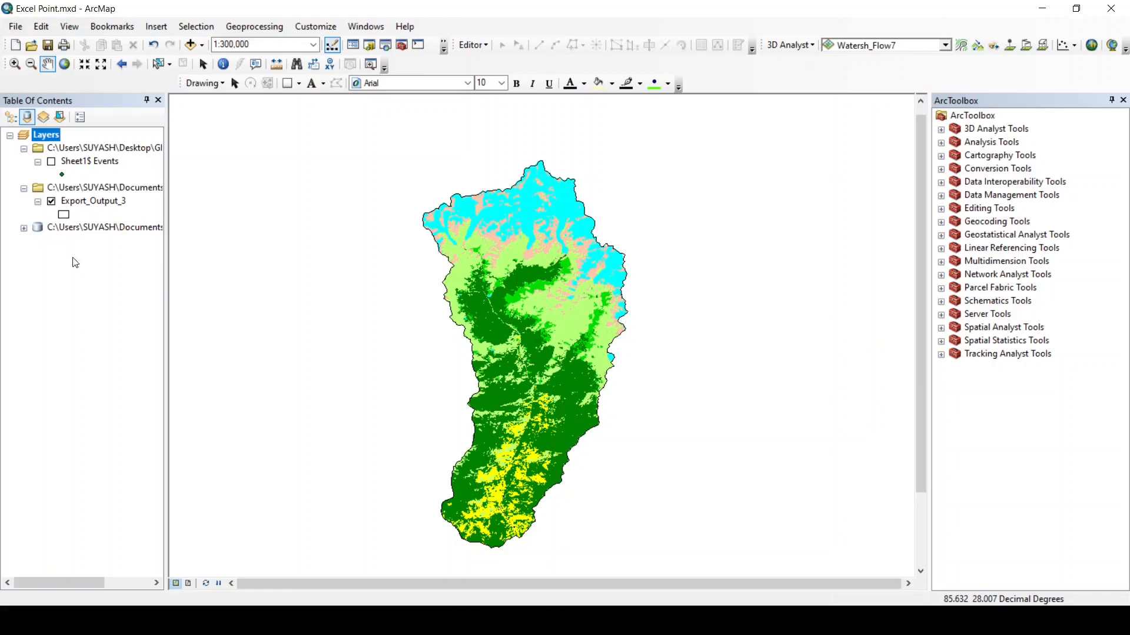
Review the source properties of the np_lc_2010_v2f_Clip1 layer, including its cell size, statistics and coordinate system
{"action": "right_click", "coordinate": [86, 199]}
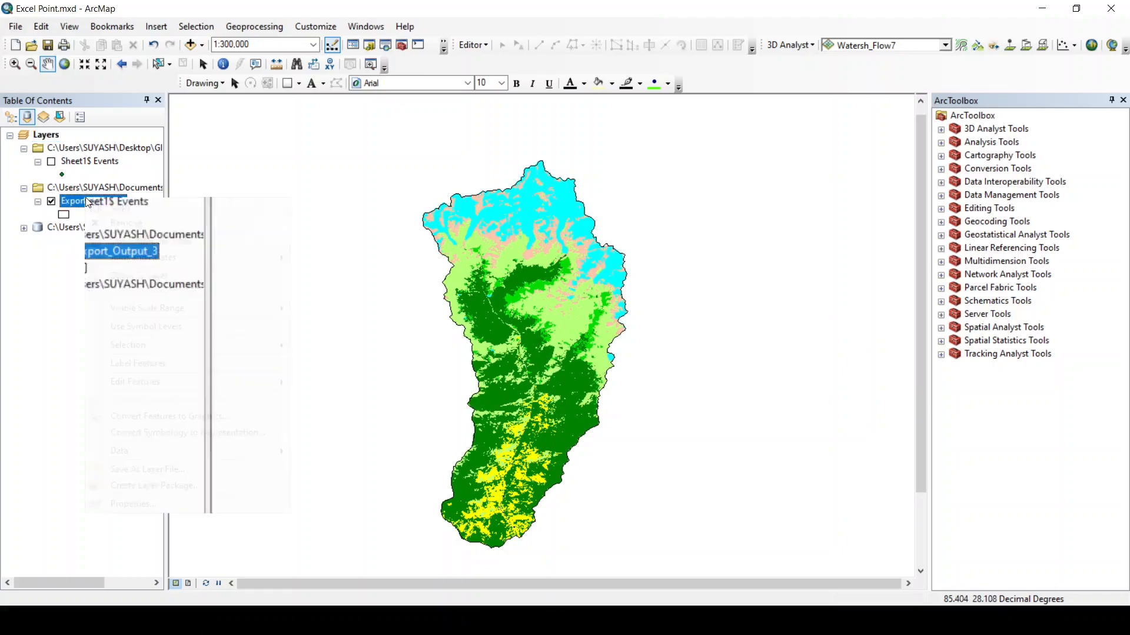
{"action": "left_click", "coordinate": [57, 276]}
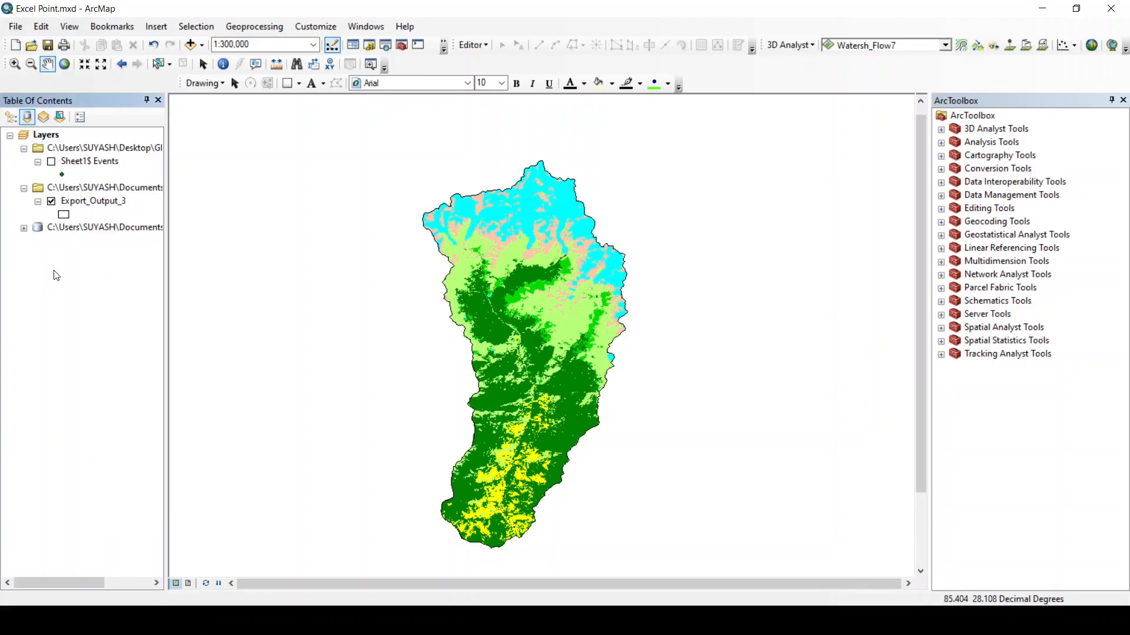
{"action": "left_click", "coordinate": [24, 228]}
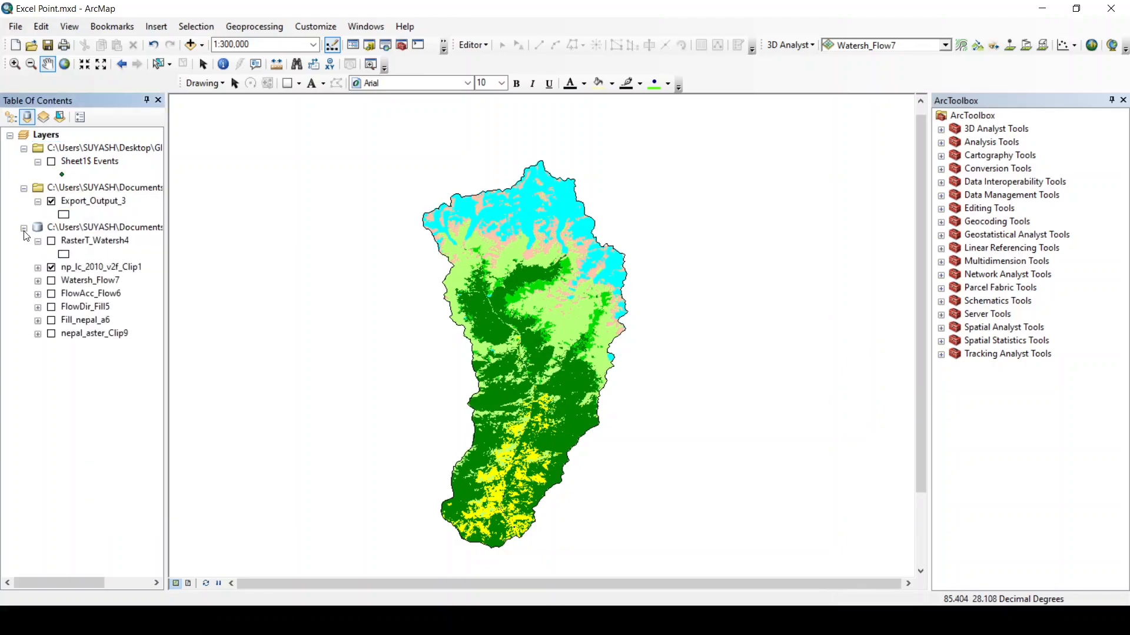
{"action": "right_click", "coordinate": [82, 273]}
{"action": "left_click", "coordinate": [137, 481]}
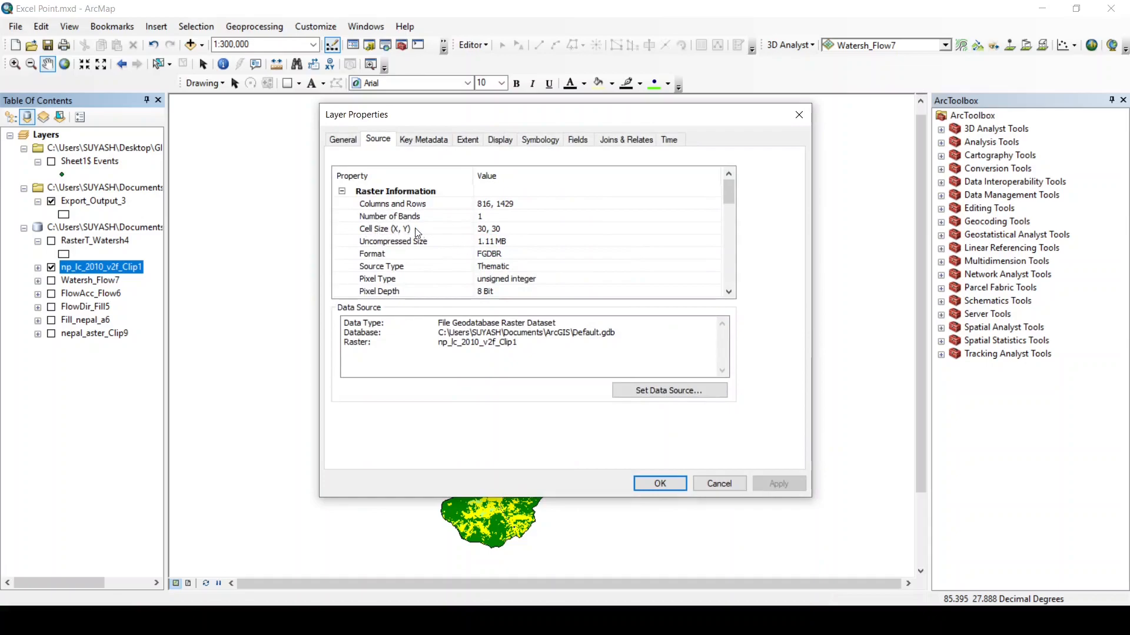
{"action": "scroll", "coordinate": [493, 239], "scroll_direction": "down", "scroll_amount": 5}
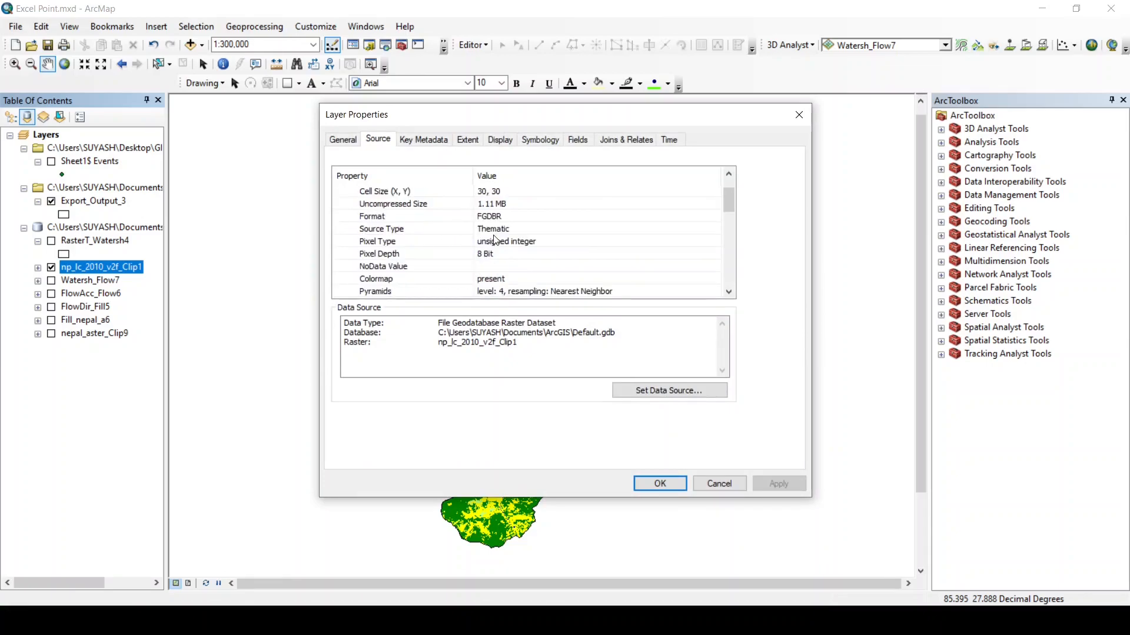
{"action": "scroll", "coordinate": [494, 239], "scroll_direction": "down", "scroll_amount": 5}
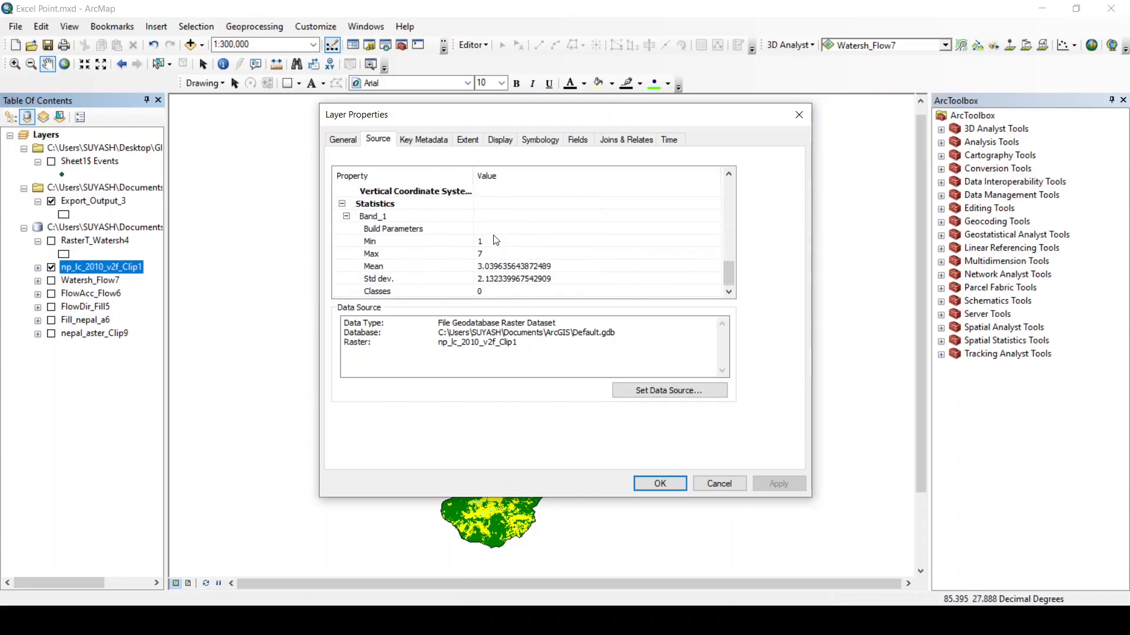
{"action": "scroll", "coordinate": [495, 240], "scroll_direction": "up", "scroll_amount": 3}
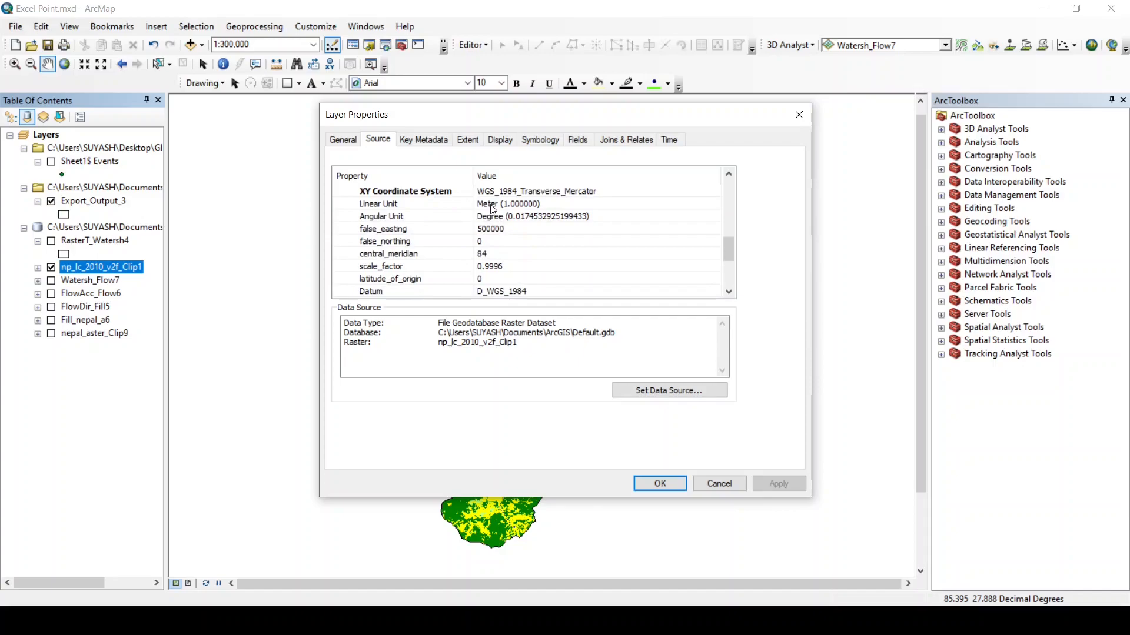
{"action": "scroll", "coordinate": [493, 208], "scroll_direction": "up", "scroll_amount": 6}
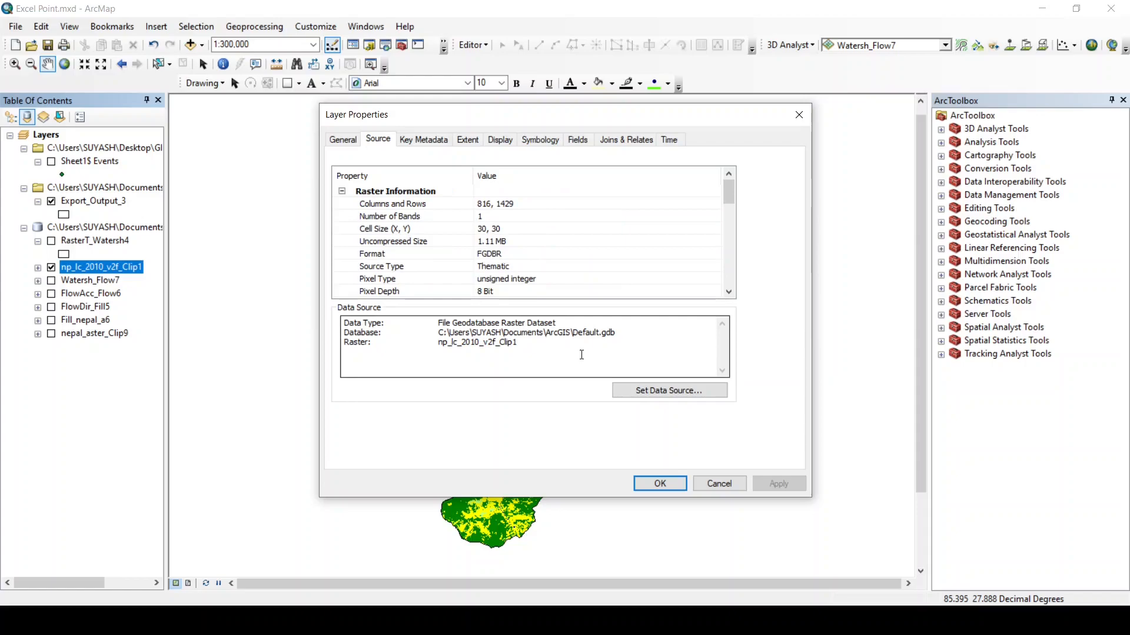
{"action": "left_click", "coordinate": [647, 486]}
Hide the Export_Output_3 outline and inspect the individual cells along the clipped raster's northern edge
{"action": "scroll", "coordinate": [509, 189], "scroll_direction": "up", "scroll_amount": 5}
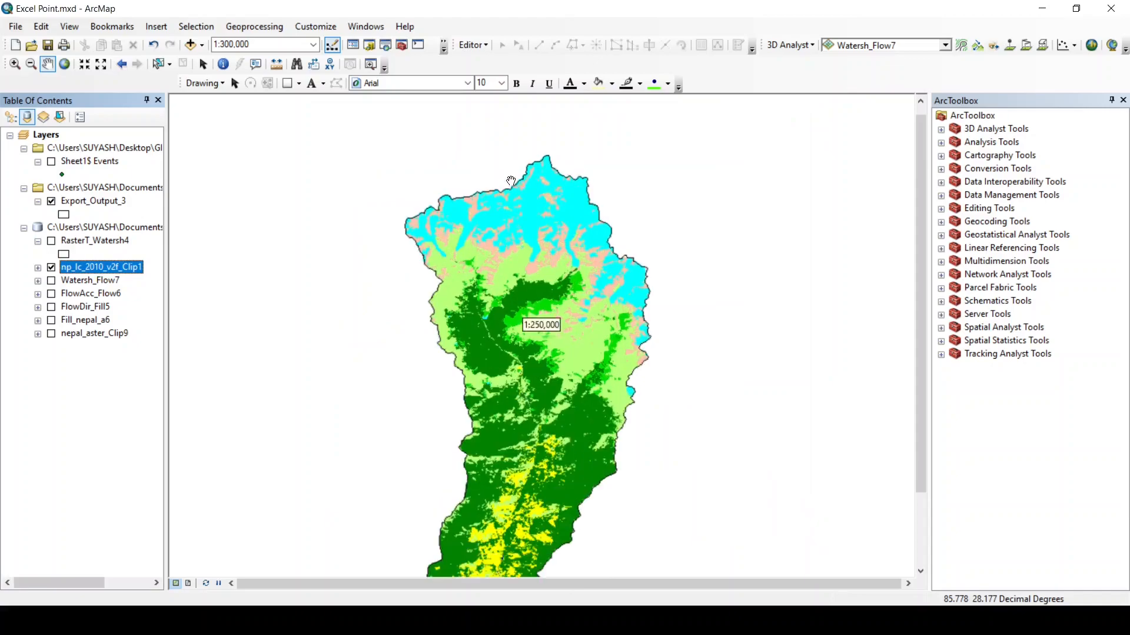
{"action": "scroll", "coordinate": [504, 227], "scroll_direction": "up", "scroll_amount": 3}
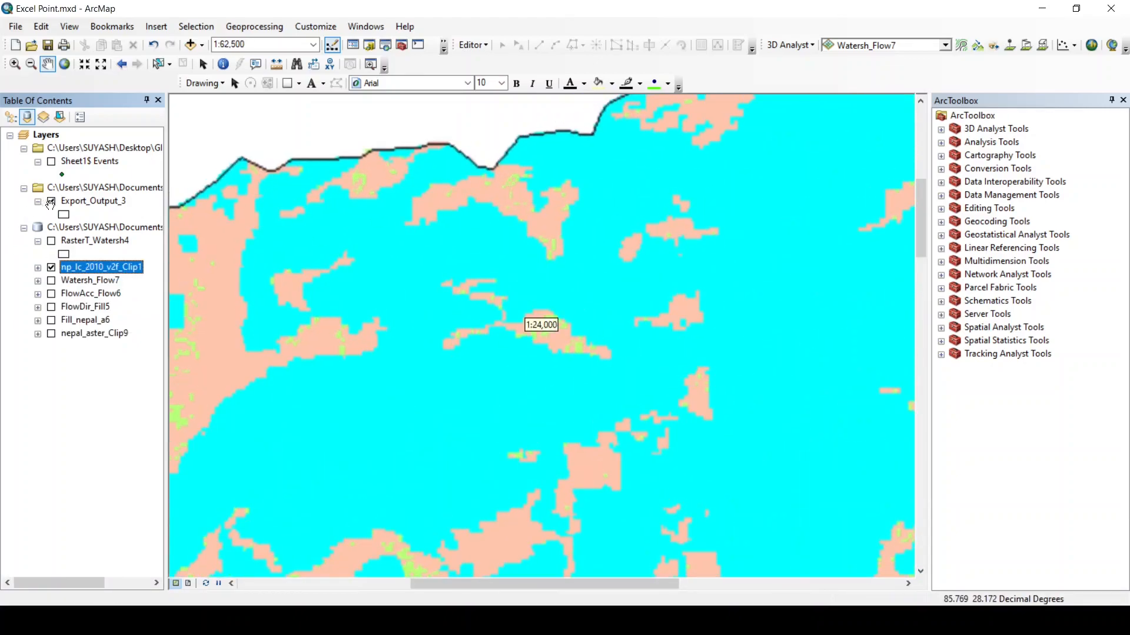
{"action": "scroll", "coordinate": [353, 168], "scroll_direction": "up", "scroll_amount": 4}
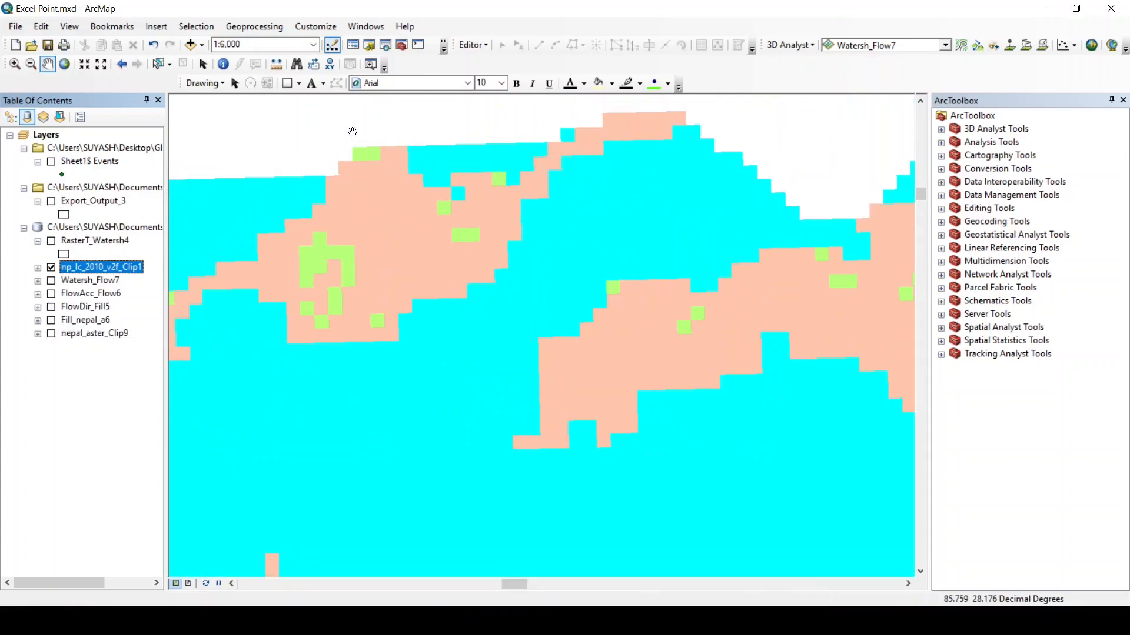
{"action": "left_click_drag", "start_coordinate": [675, 185], "coordinate": [641, 235]}
{"action": "left_click_drag", "start_coordinate": [713, 241], "coordinate": [666, 253]}
{"action": "left_click_drag", "start_coordinate": [721, 278], "coordinate": [626, 271]}
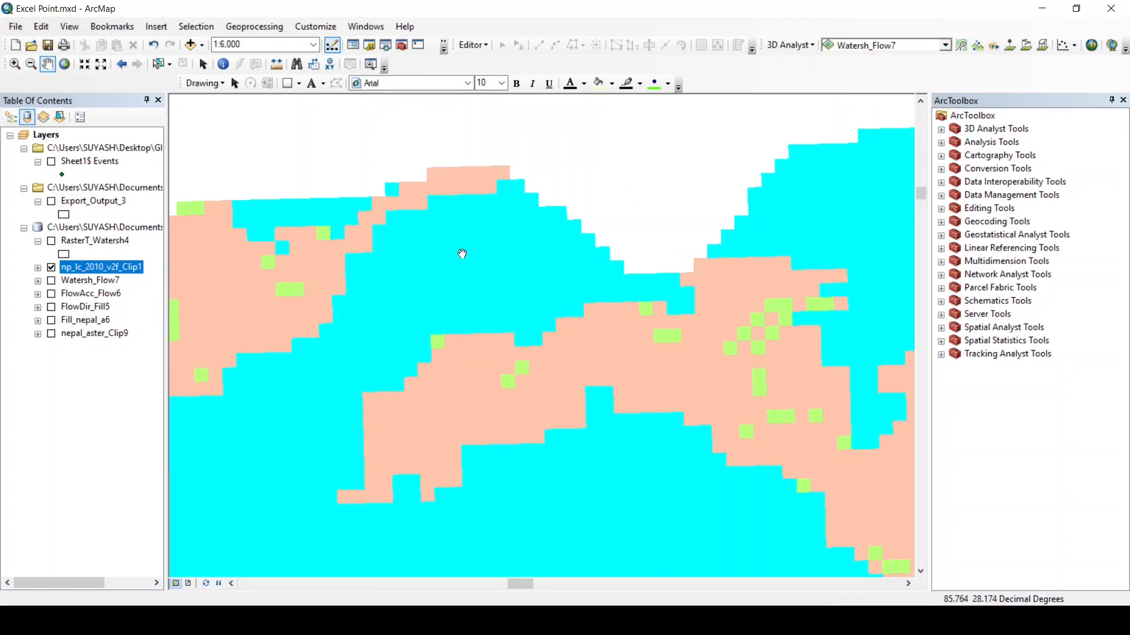
{"action": "scroll", "coordinate": [653, 230], "scroll_direction": "down", "scroll_amount": 2}
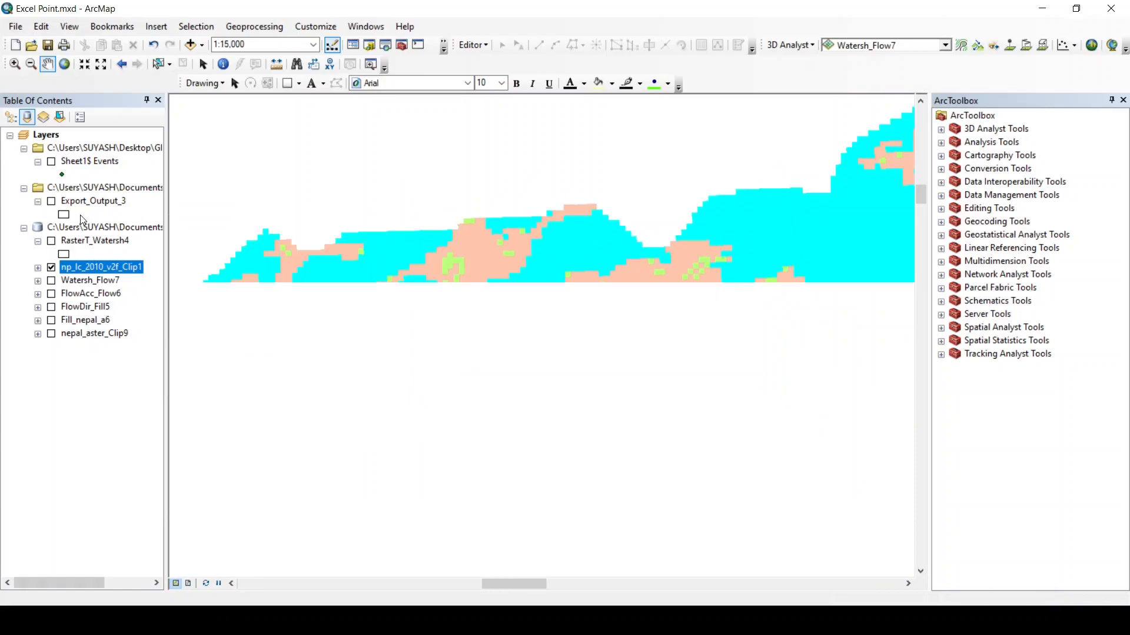
Display the Export_Output_3 outline again, open the attribute table of np_lc_2010_v2f_Clip1 and compare its land cover classes with the map
{"action": "scroll", "coordinate": [525, 348], "scroll_direction": "down", "scroll_amount": 1}
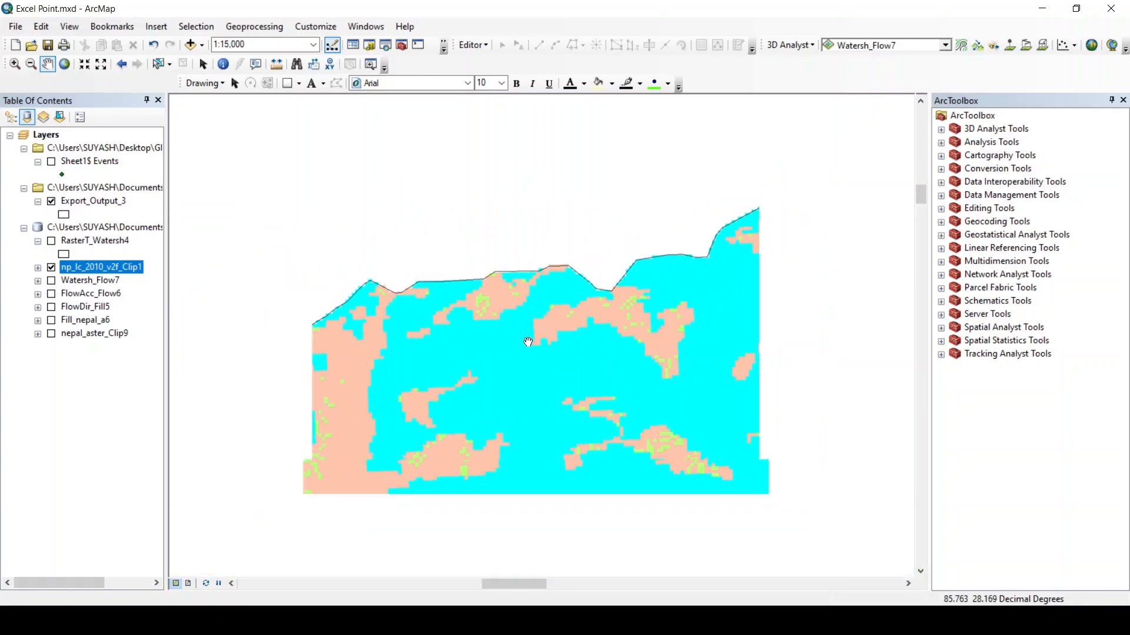
{"action": "scroll", "coordinate": [528, 342], "scroll_direction": "down", "scroll_amount": 1}
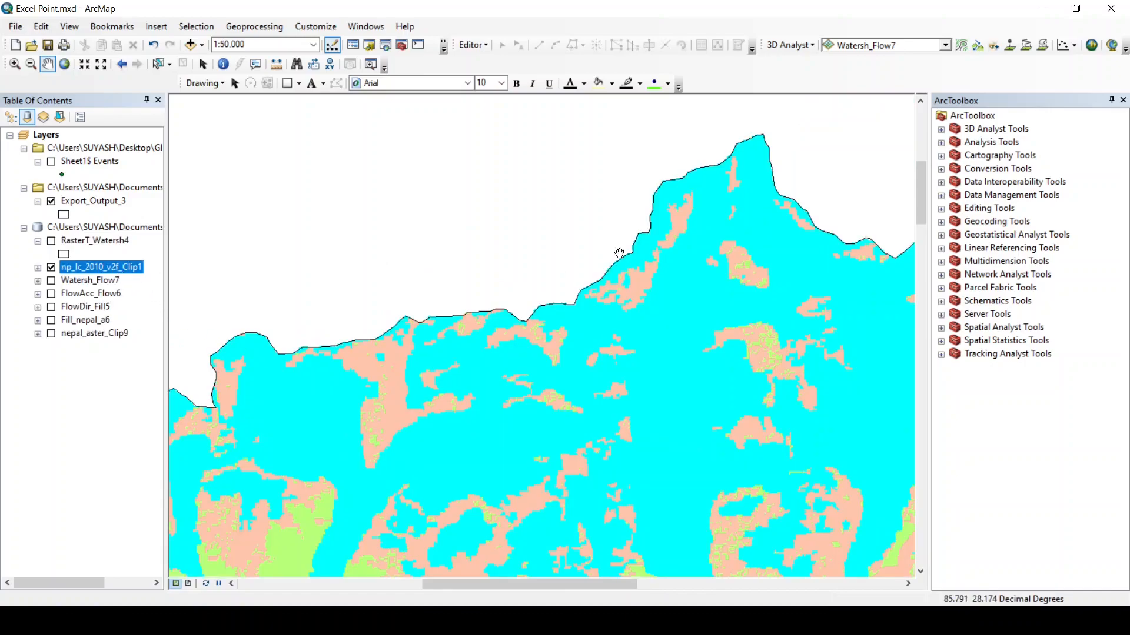
{"action": "scroll", "coordinate": [588, 140], "scroll_direction": "down", "scroll_amount": 1}
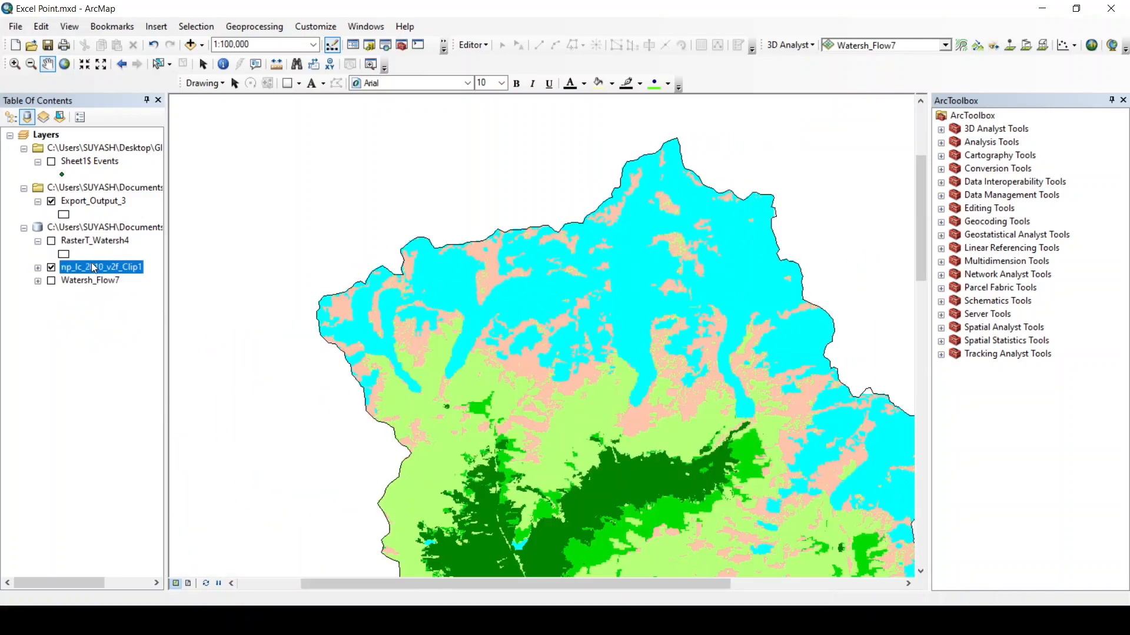
{"action": "right_click", "coordinate": [90, 262]}
{"action": "left_click", "coordinate": [159, 306]}
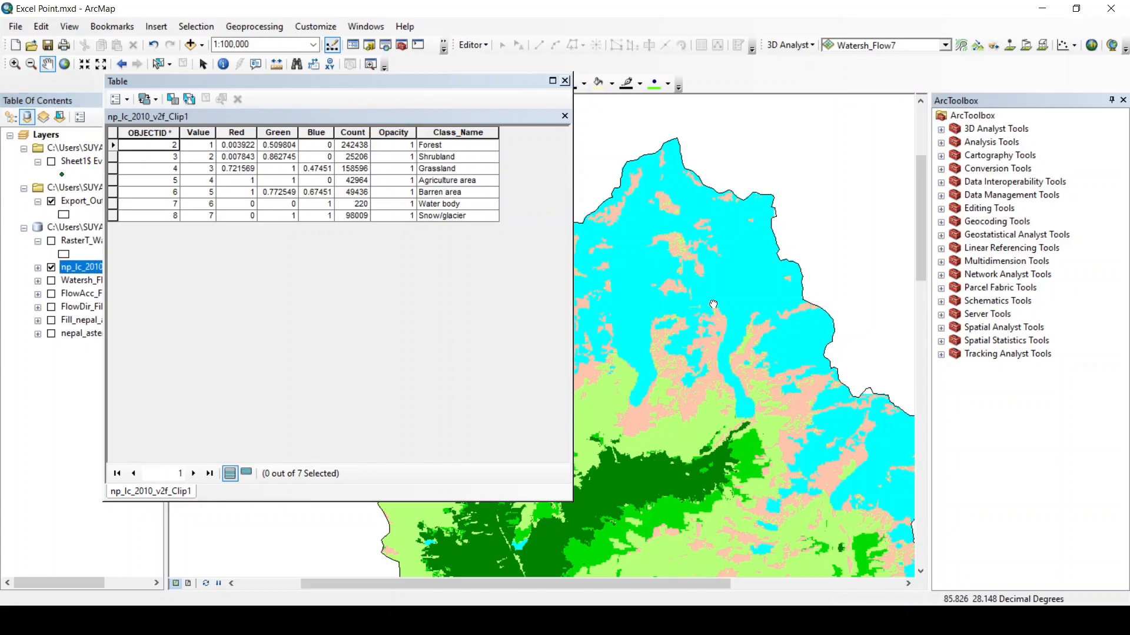
{"action": "left_click_drag", "start_coordinate": [737, 293], "coordinate": [731, 272]}
{"action": "left_click_drag", "start_coordinate": [748, 474], "coordinate": [707, 391]}
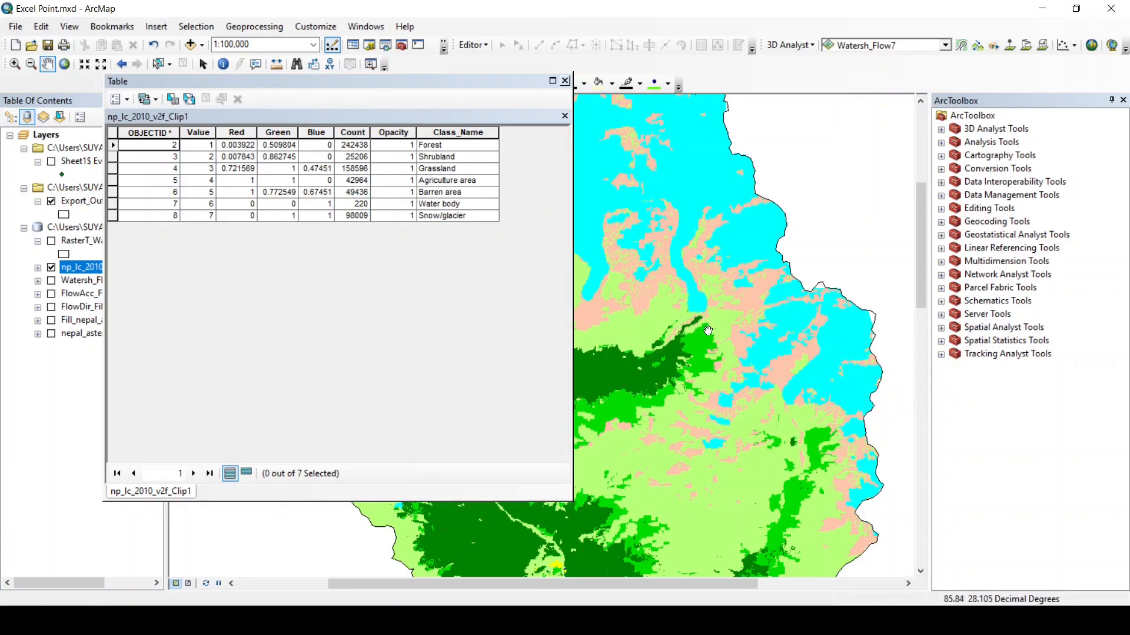
{"action": "left_click_drag", "start_coordinate": [685, 322], "coordinate": [709, 383]}
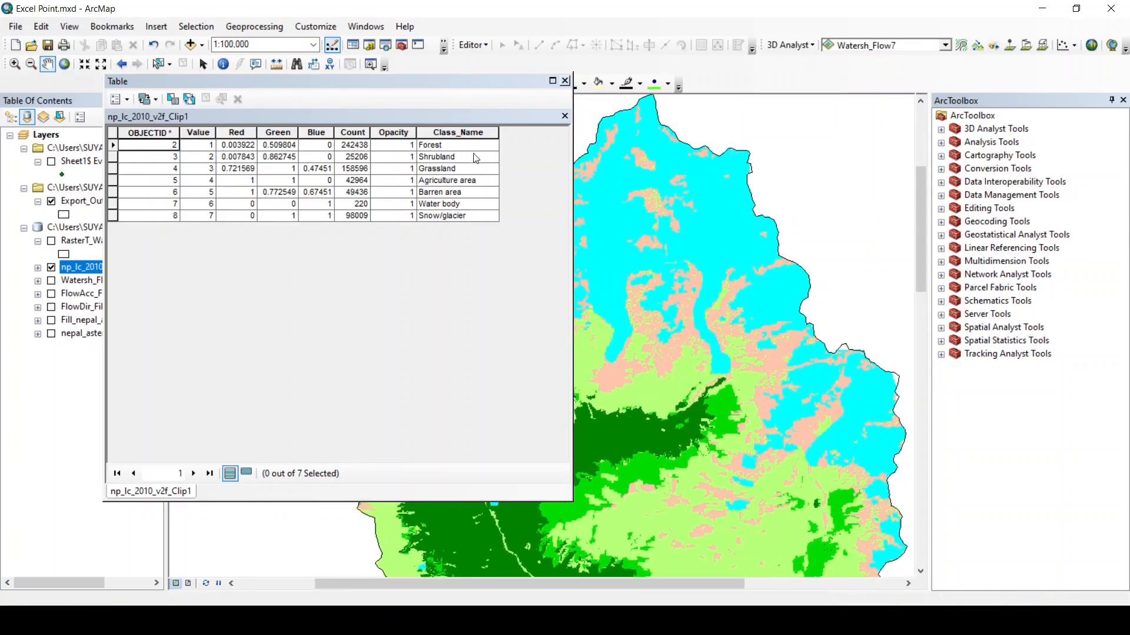
Add a field named SnowCoverSrea with a decimal number type to the attribute table of np_lc_2010_v2f_Clip1
{"action": "left_click", "coordinate": [127, 101]}
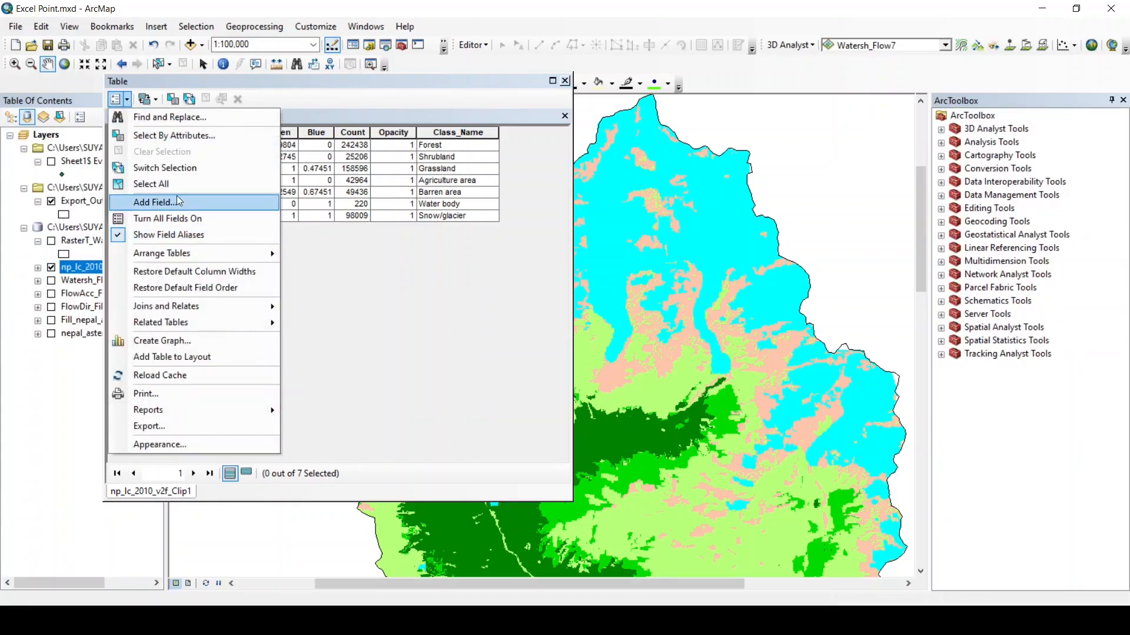
{"action": "left_click", "coordinate": [153, 206]}
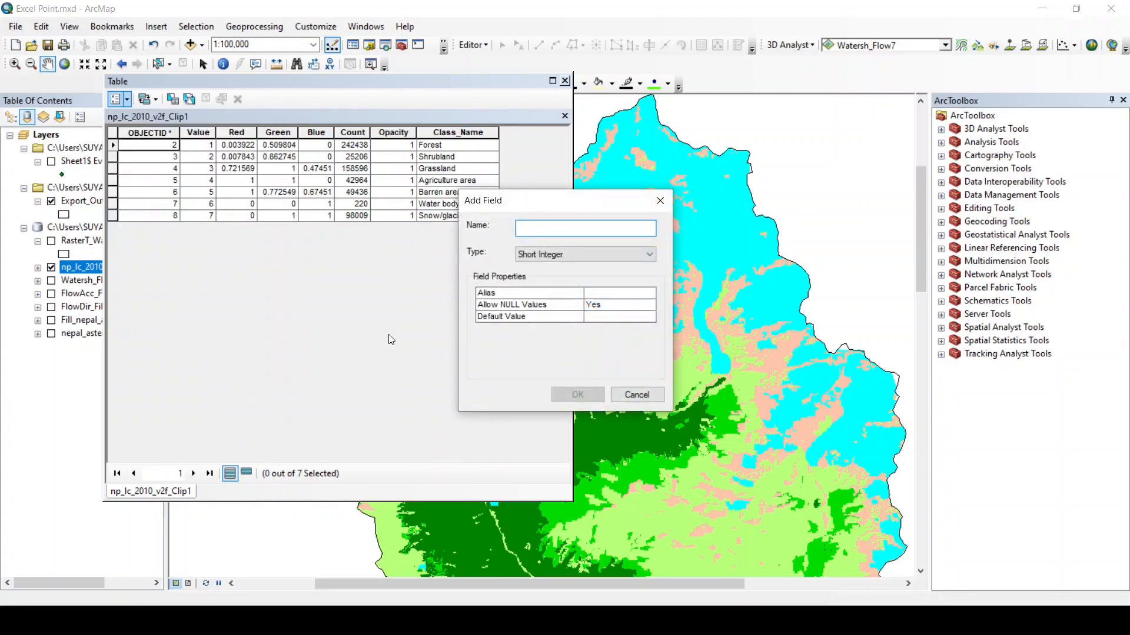
{"action": "key", "text": "Caps_Lock"}
{"action": "type", "text": "S"}
{"action": "key", "text": "Caps_Lock"}
{"action": "type", "text": "now"}
{"action": "key", "text": "Caps_Lock"}
{"action": "type", "text": "C"}
{"action": "key", "text": "Caps_Lock"}
{"action": "type", "text": "over"}
{"action": "key", "text": "Caps_Lock"}
{"action": "type", "text": "S"}
{"action": "key", "text": "Caps_Lock"}
{"action": "type", "text": "rea"}
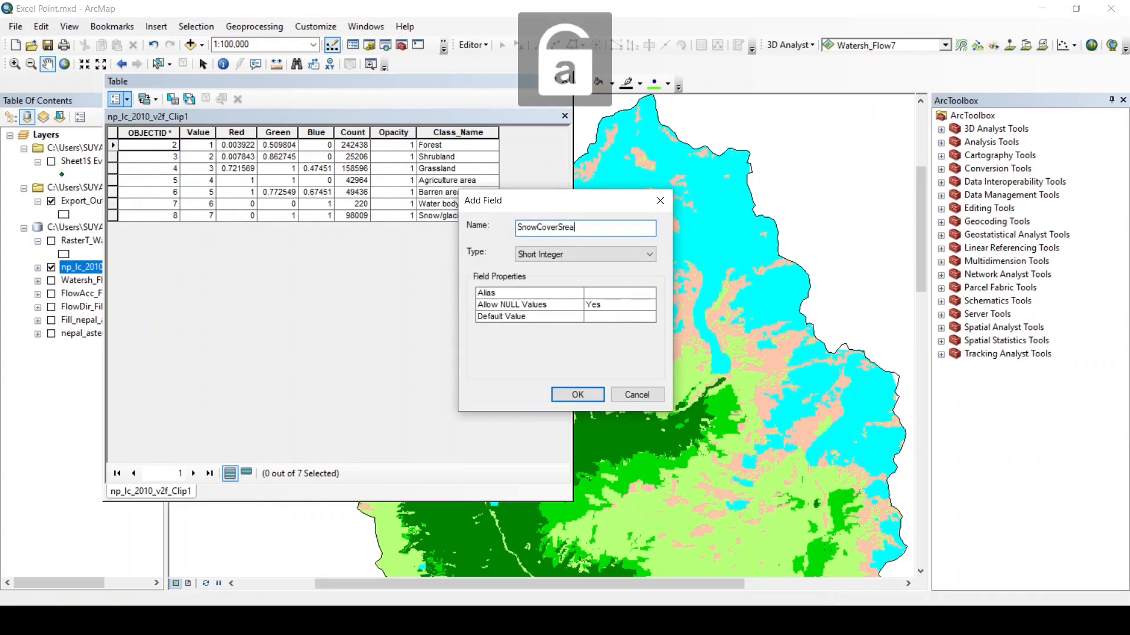
{"action": "left_click", "coordinate": [593, 257]}
{"action": "left_click", "coordinate": [547, 296]}
{"action": "left_click", "coordinate": [577, 395]}
Calculate the SnowCoverSrea field in square metres with the Field Calculator expression [Count] *30 *30
{"action": "left_click", "coordinate": [529, 132]}
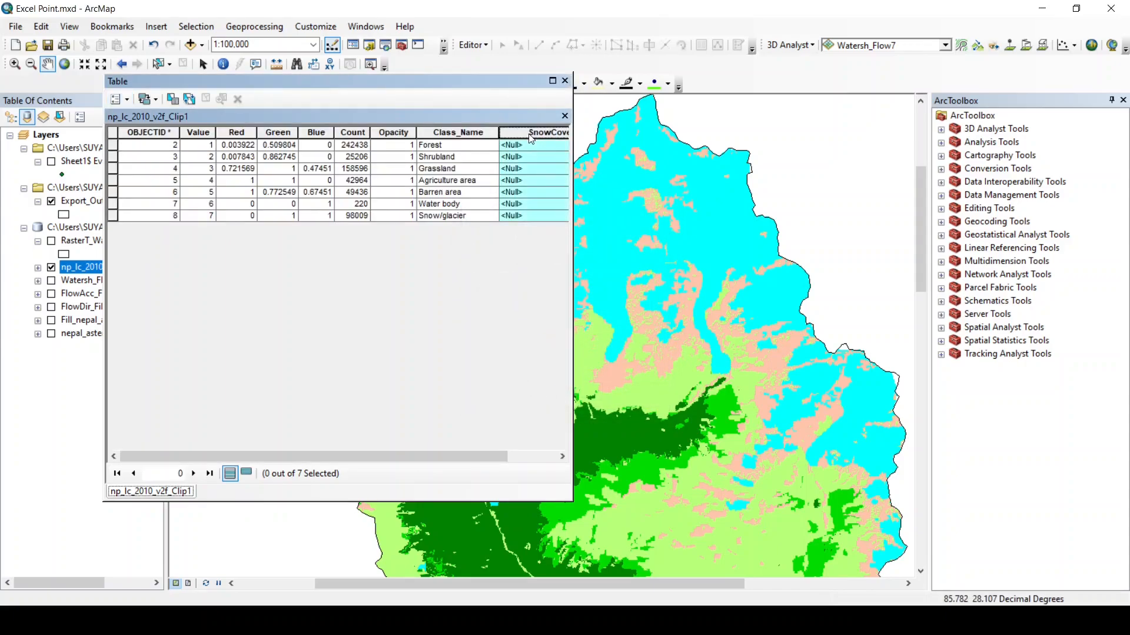
{"action": "right_click", "coordinate": [529, 135]}
{"action": "left_click", "coordinate": [582, 231]}
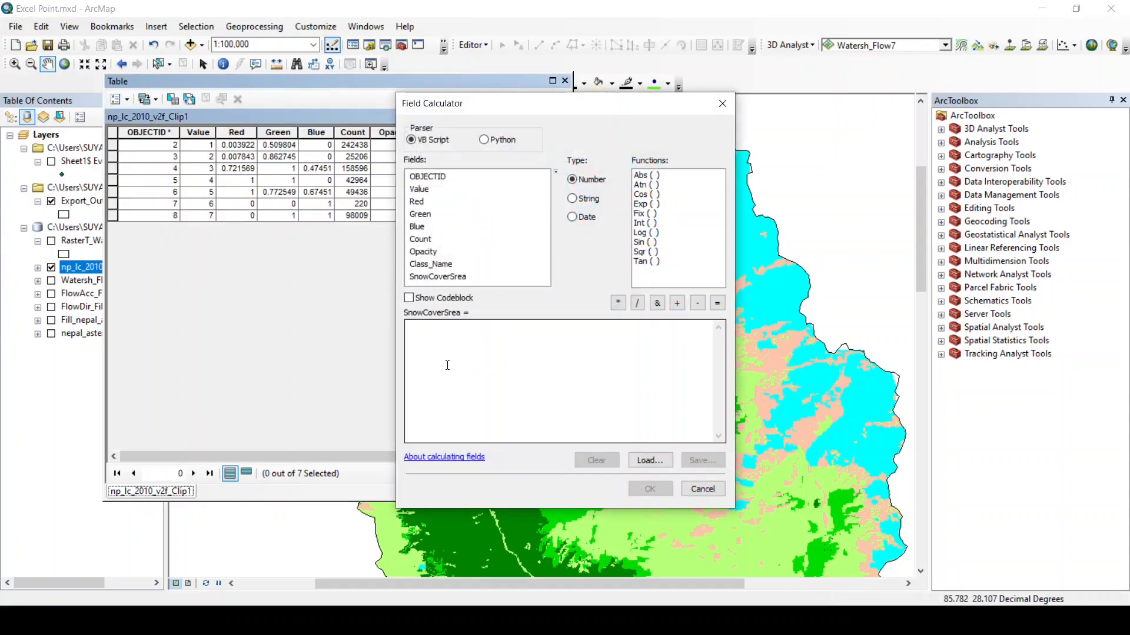
{"action": "left_click", "coordinate": [421, 240]}
{"action": "double_click", "coordinate": [422, 240]}
{"action": "left_click", "coordinate": [618, 303]}
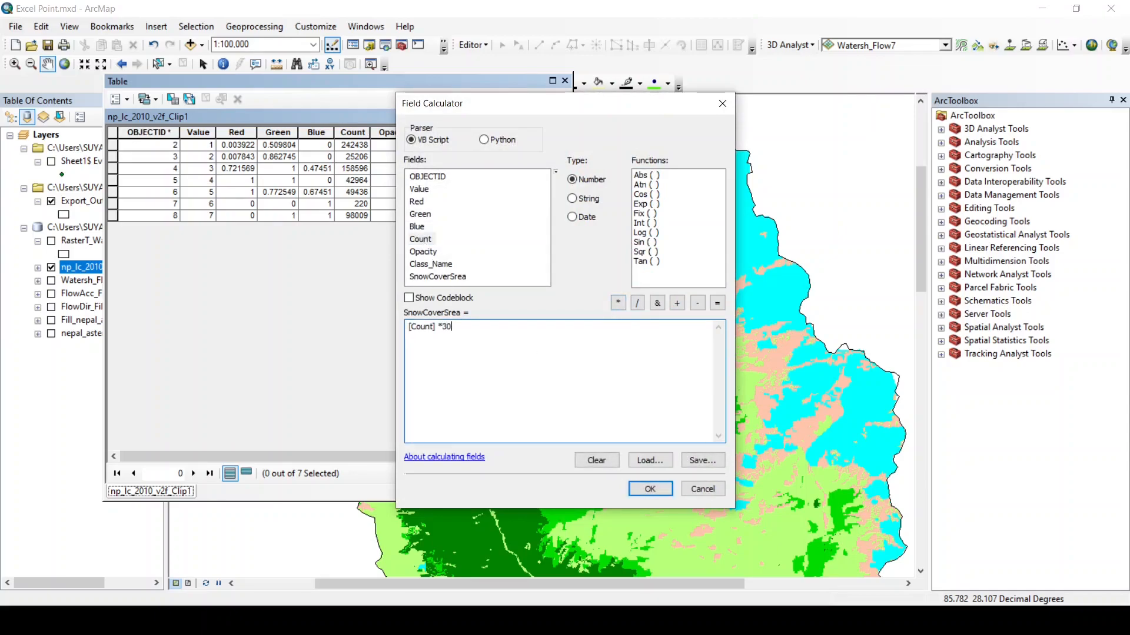
{"action": "type", "text": "30"}
{"action": "left_click", "coordinate": [618, 303]}
{"action": "type", "text": "30"}
{"action": "left_click", "coordinate": [653, 489]}
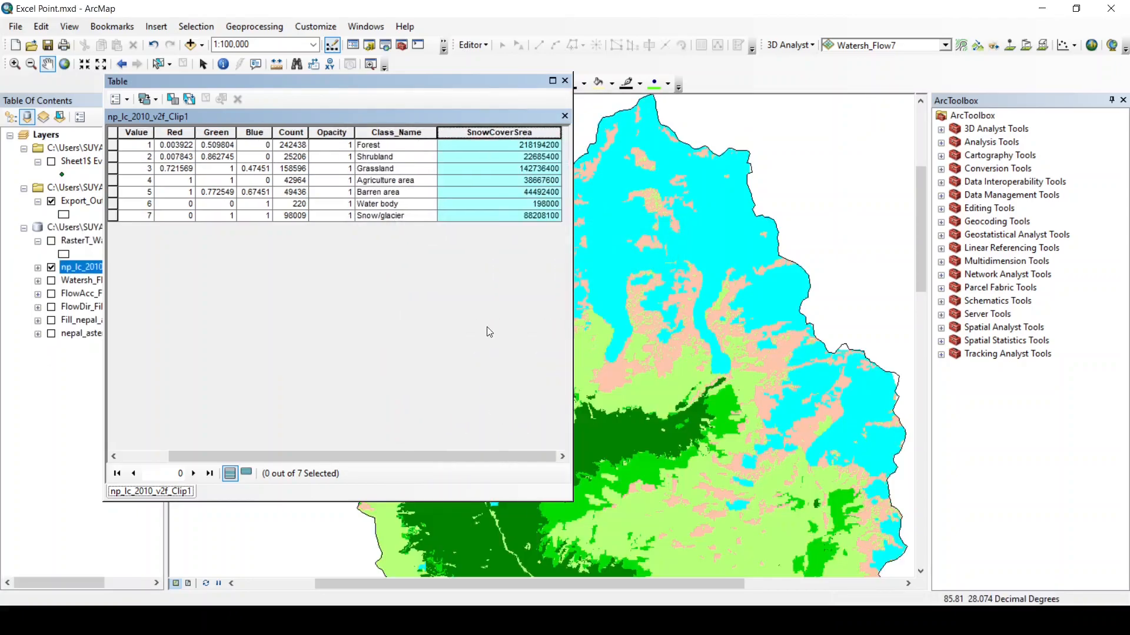
Check the calculated SnowCoverSrea value of the Snow/glacier class and compare it with the snow area on the map
{"action": "left_click_drag", "start_coordinate": [693, 365], "coordinate": [753, 349]}
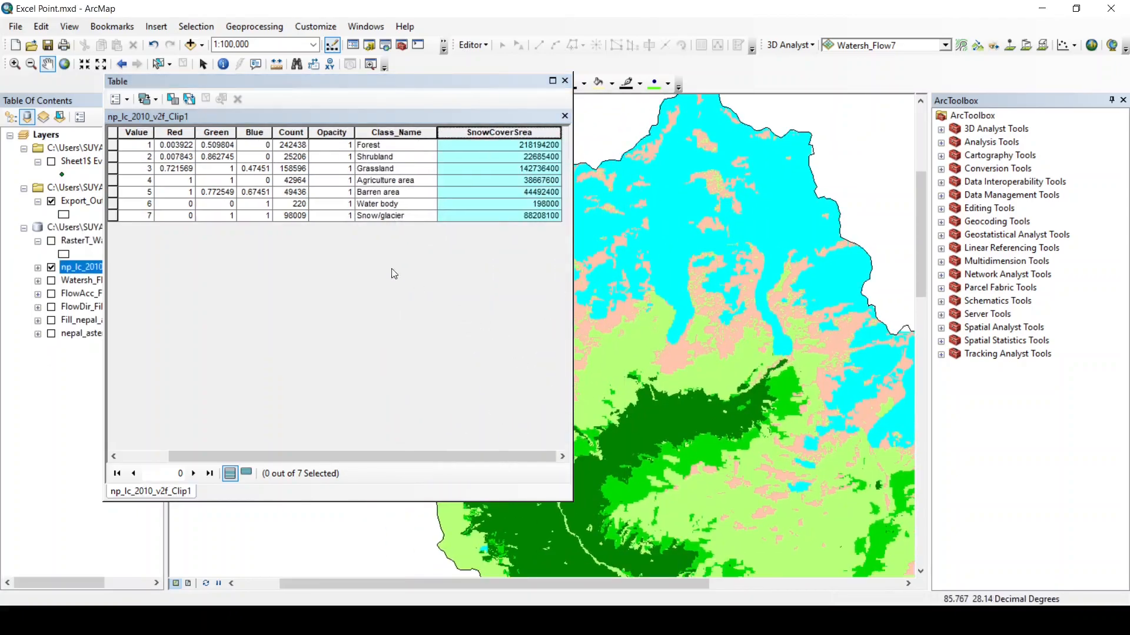
{"action": "left_click_drag", "start_coordinate": [828, 268], "coordinate": [822, 295]}
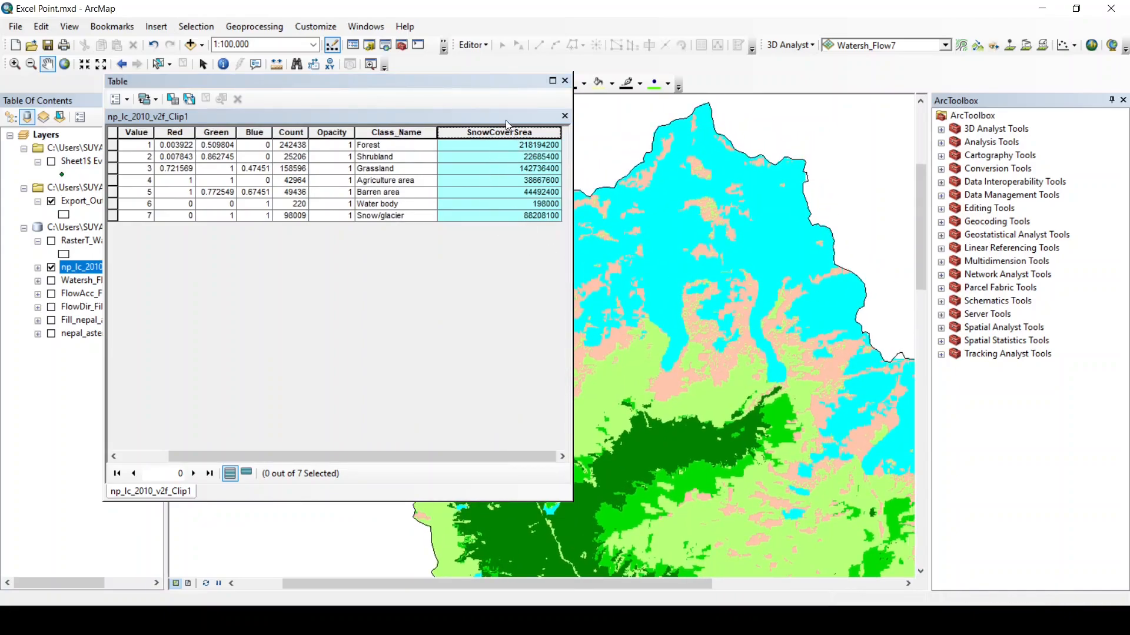
{"action": "left_click", "coordinate": [507, 139]}
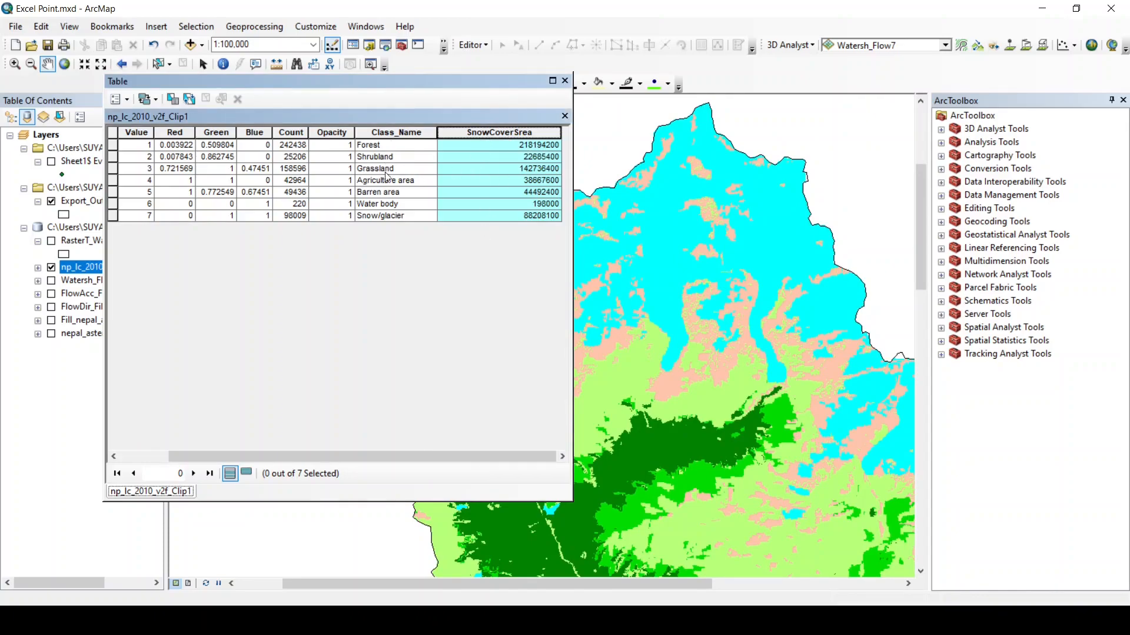
{"action": "left_click", "coordinate": [378, 217]}
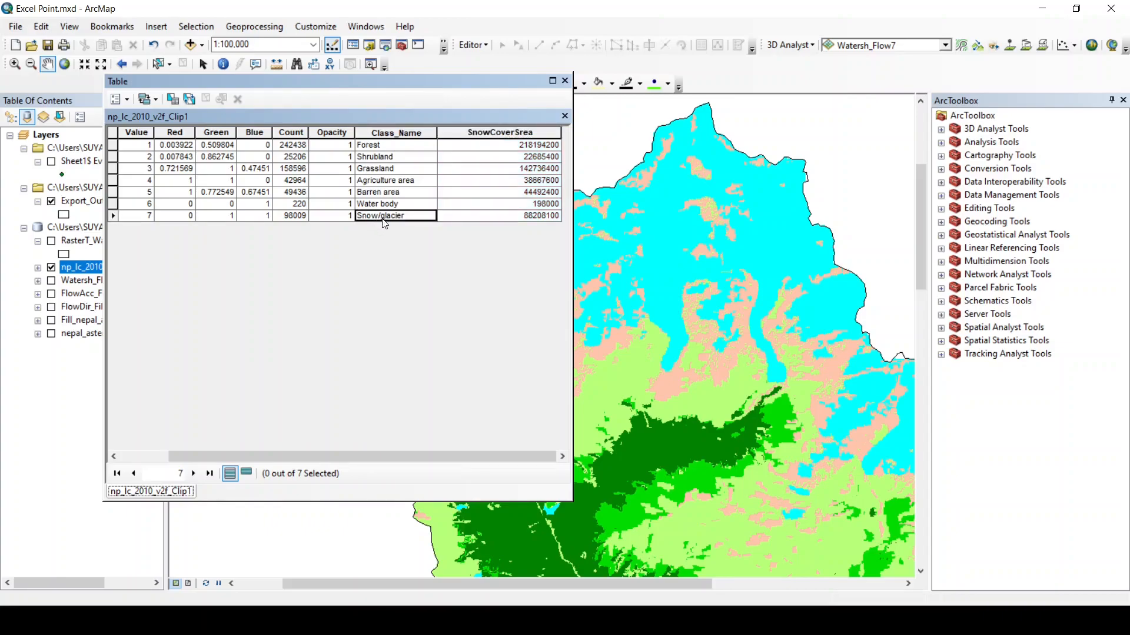
{"action": "left_click", "coordinate": [535, 217]}
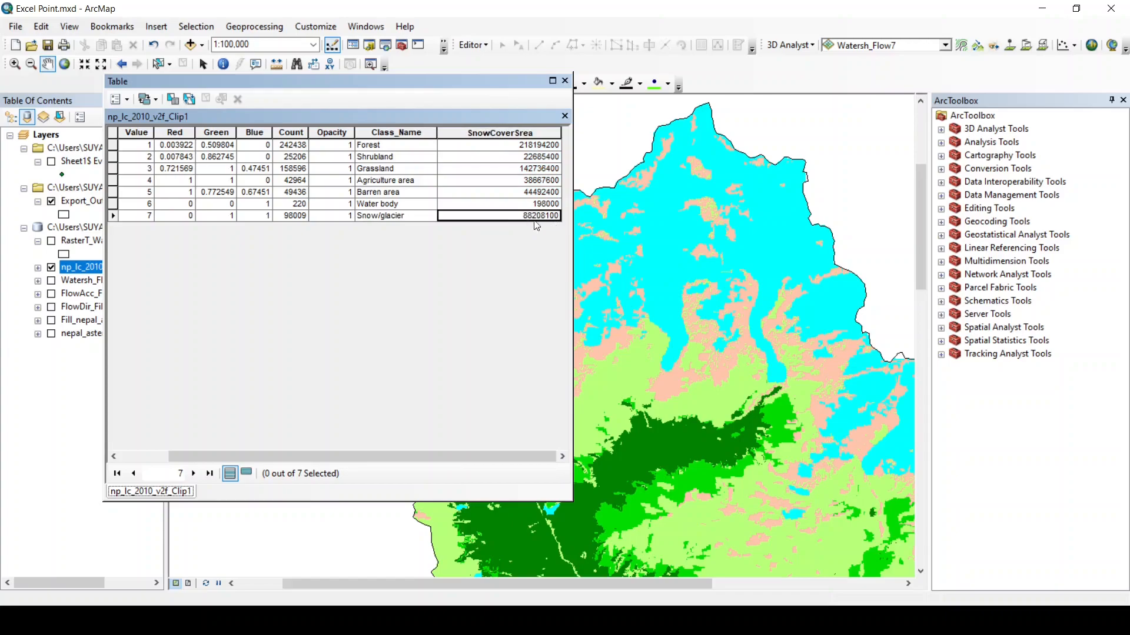
Recalculate the SnowCoverSrea field in square kilometres with the expression [Count] *30 *30/1000000 and check the Snow/glacier value
{"action": "left_click", "coordinate": [487, 135]}
{"action": "right_click", "coordinate": [488, 139]}
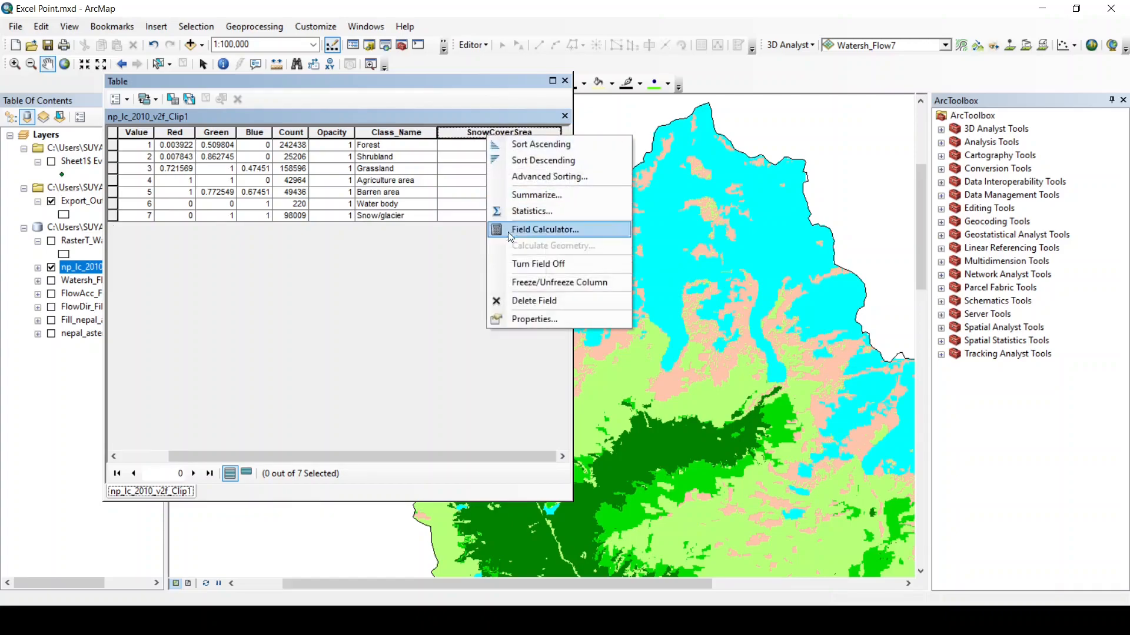
{"action": "left_click", "coordinate": [518, 230]}
{"action": "left_click", "coordinate": [485, 330]}
{"action": "type", "text": "/1000"}
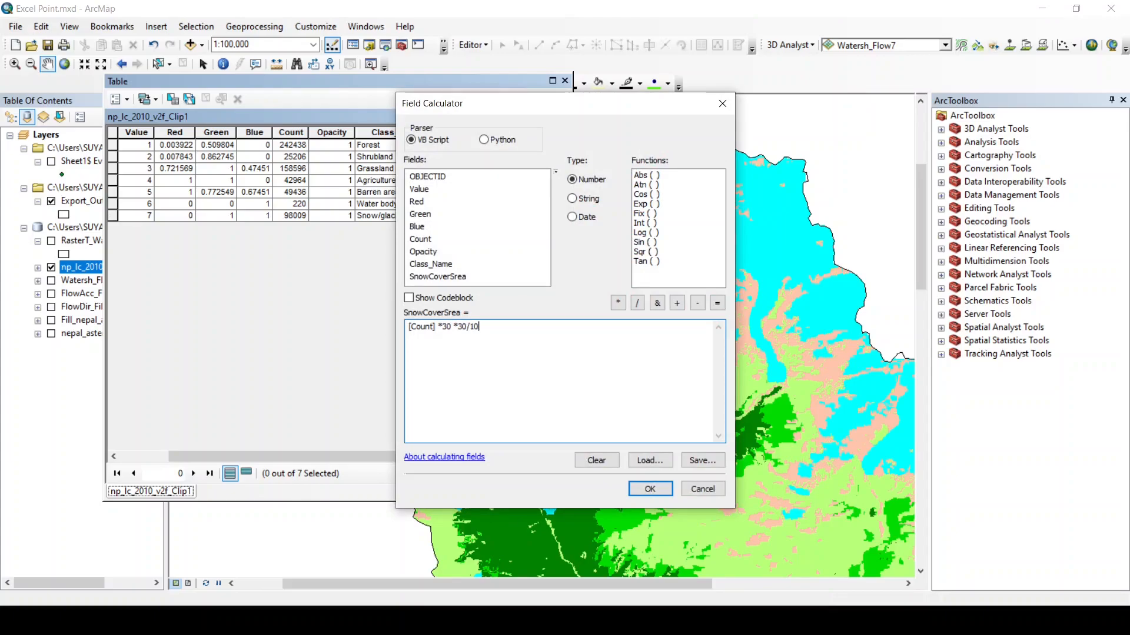
{"action": "type", "text": "000"}
{"action": "left_click", "coordinate": [650, 489]}
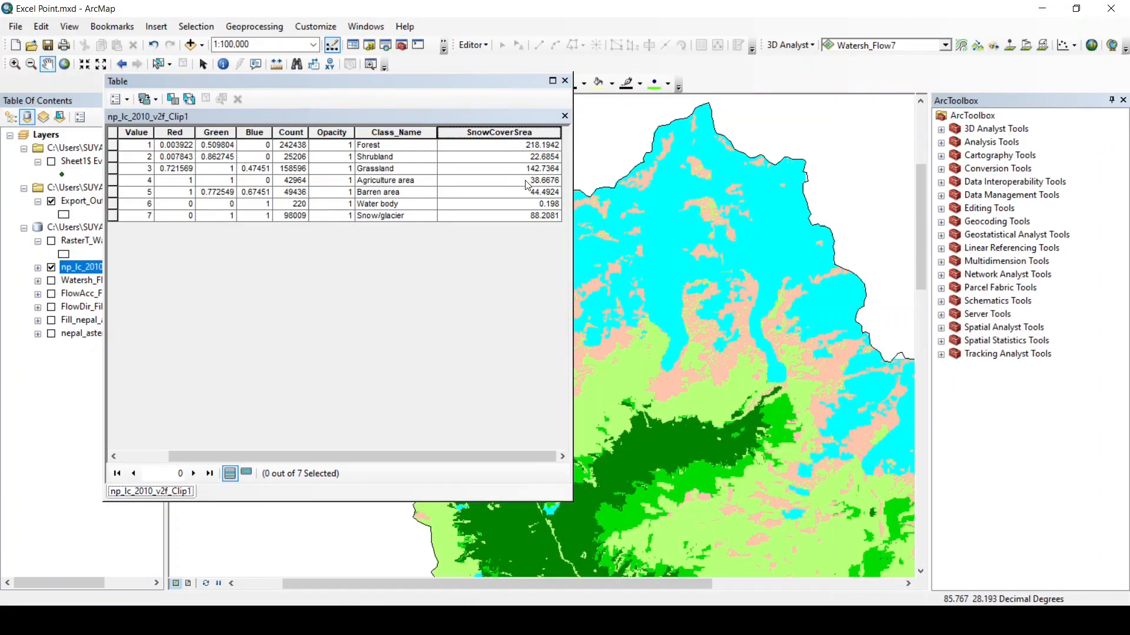
{"action": "left_click", "coordinate": [527, 217]}
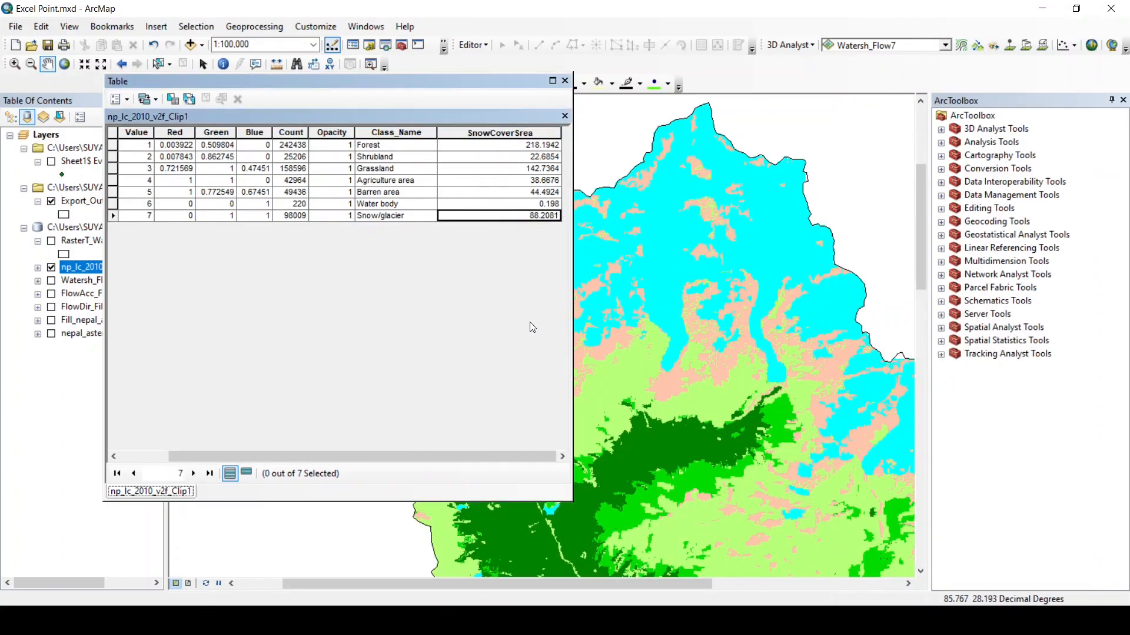